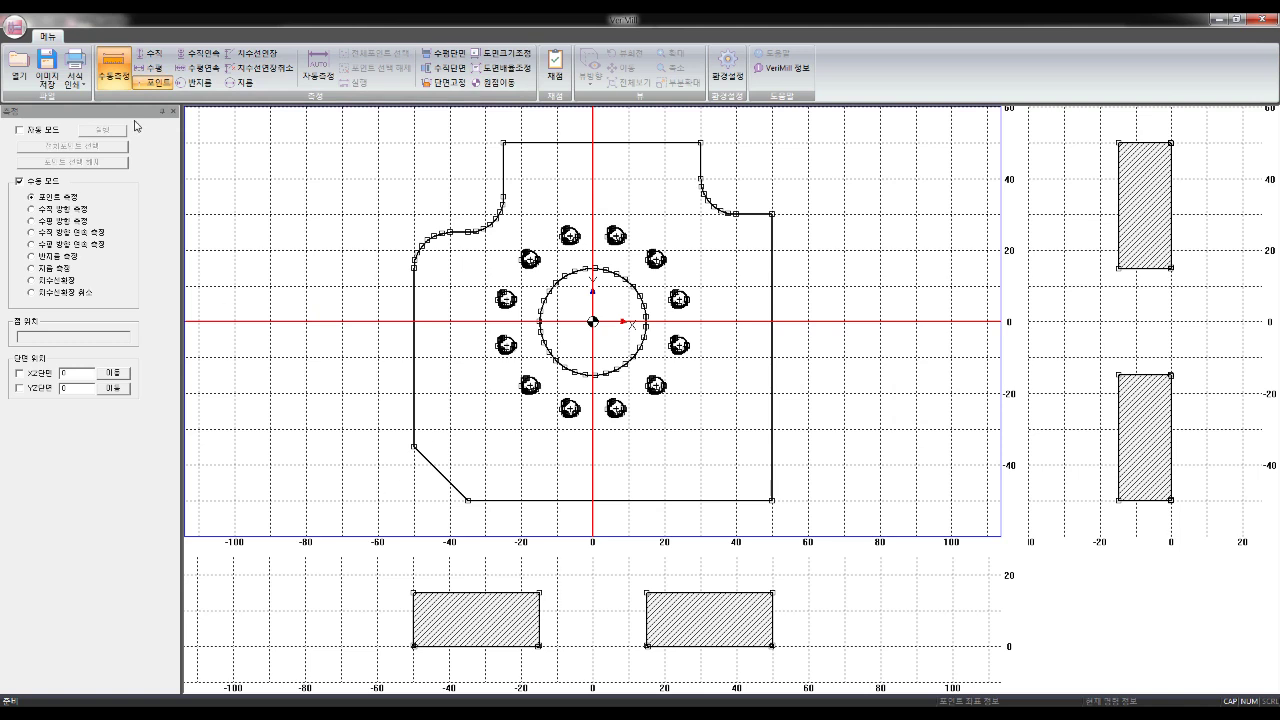
# Use the 수직 measurement between the right section's top and bottom corners in the lower view
pyautogui.click(151, 58)
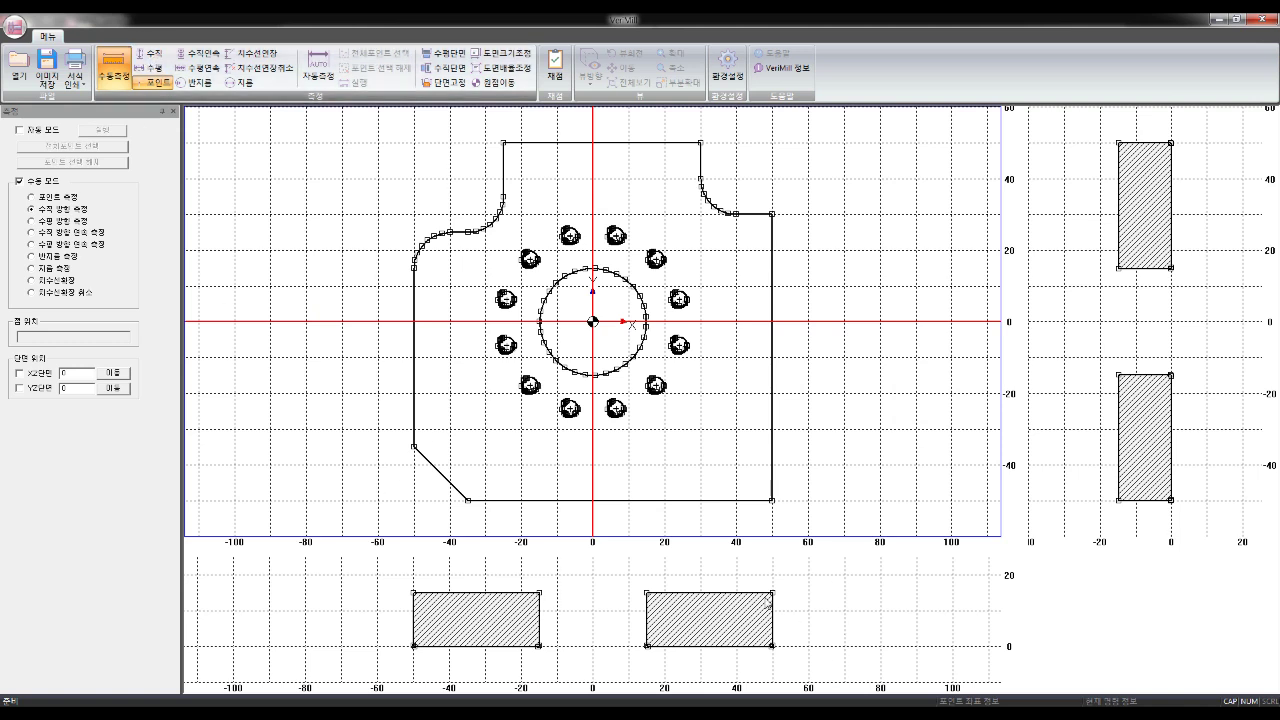
pyautogui.click(779, 650)
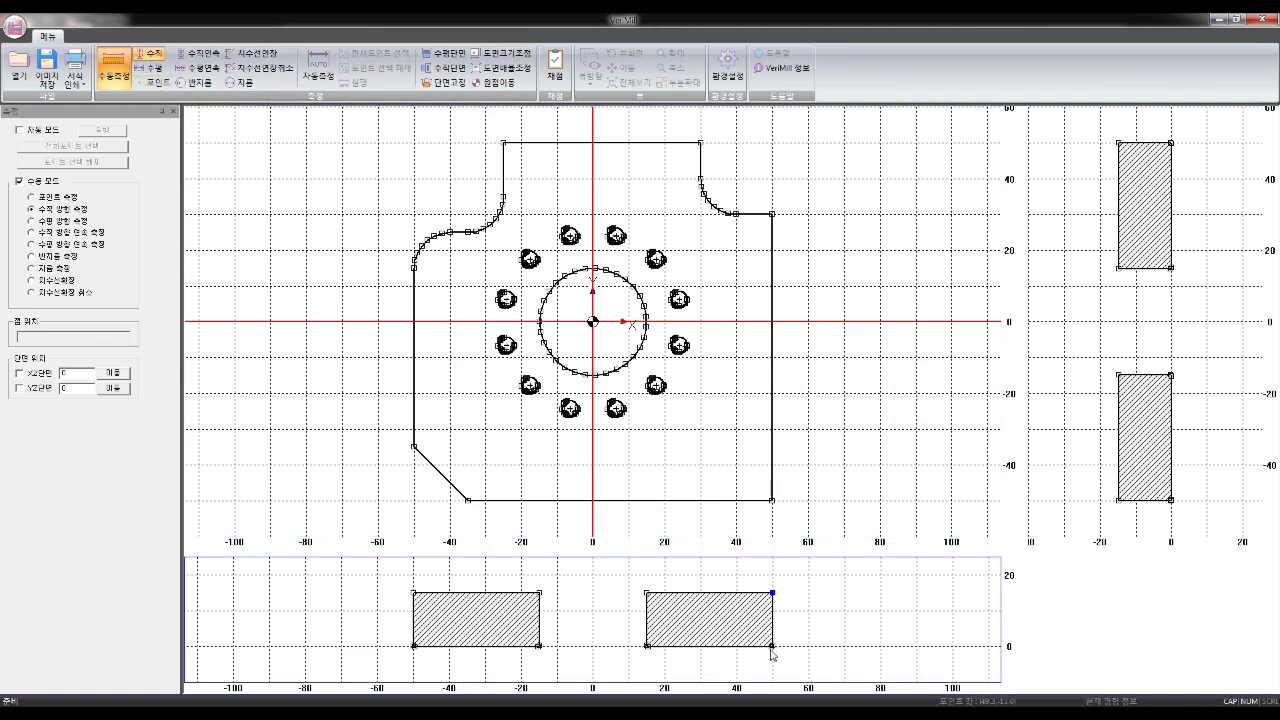
pyautogui.scroll(1, 772, 653)
pyautogui.click(791, 649)
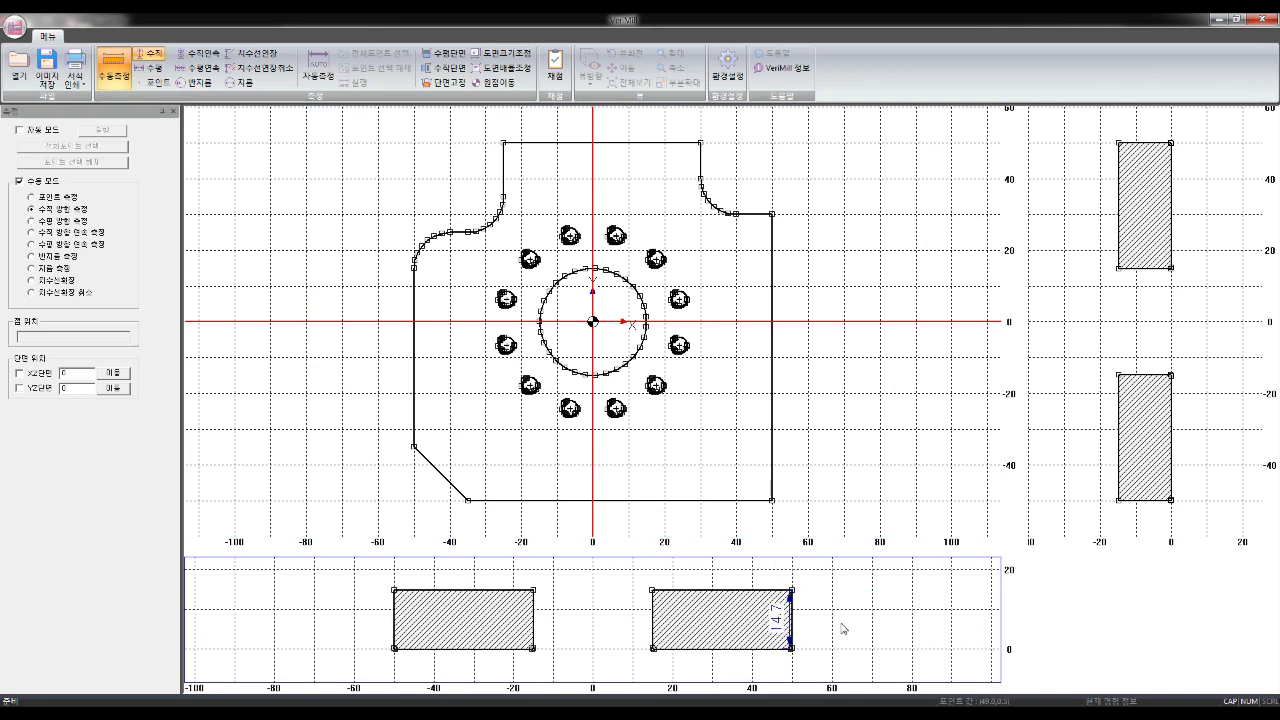
# Zoom and pan to show the 14.7 dimension with both sections, then minimize VeriMill
pyautogui.scroll(1, 803, 646)
pyautogui.scroll(1, 803, 646)
pyautogui.scroll(1, 837, 654)
pyautogui.scroll(1, 843, 654)
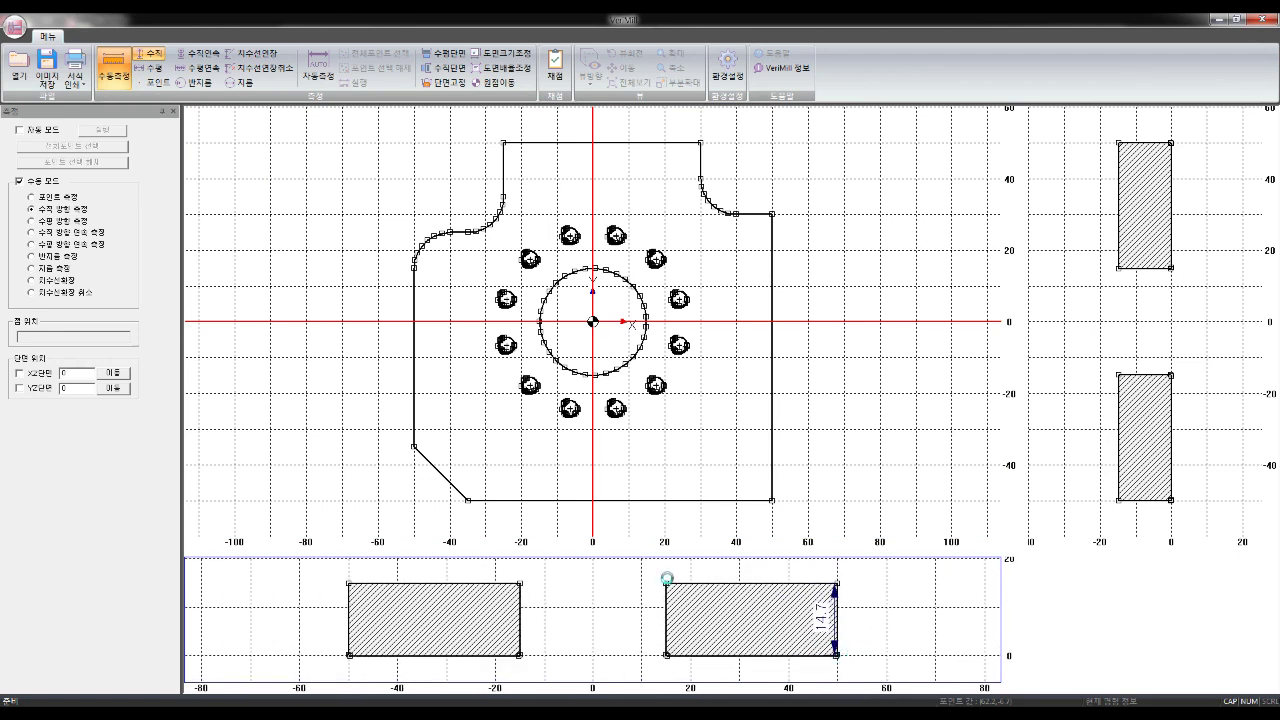
pyautogui.scroll(1, 740, 608)
pyautogui.scroll(1, 886, 652)
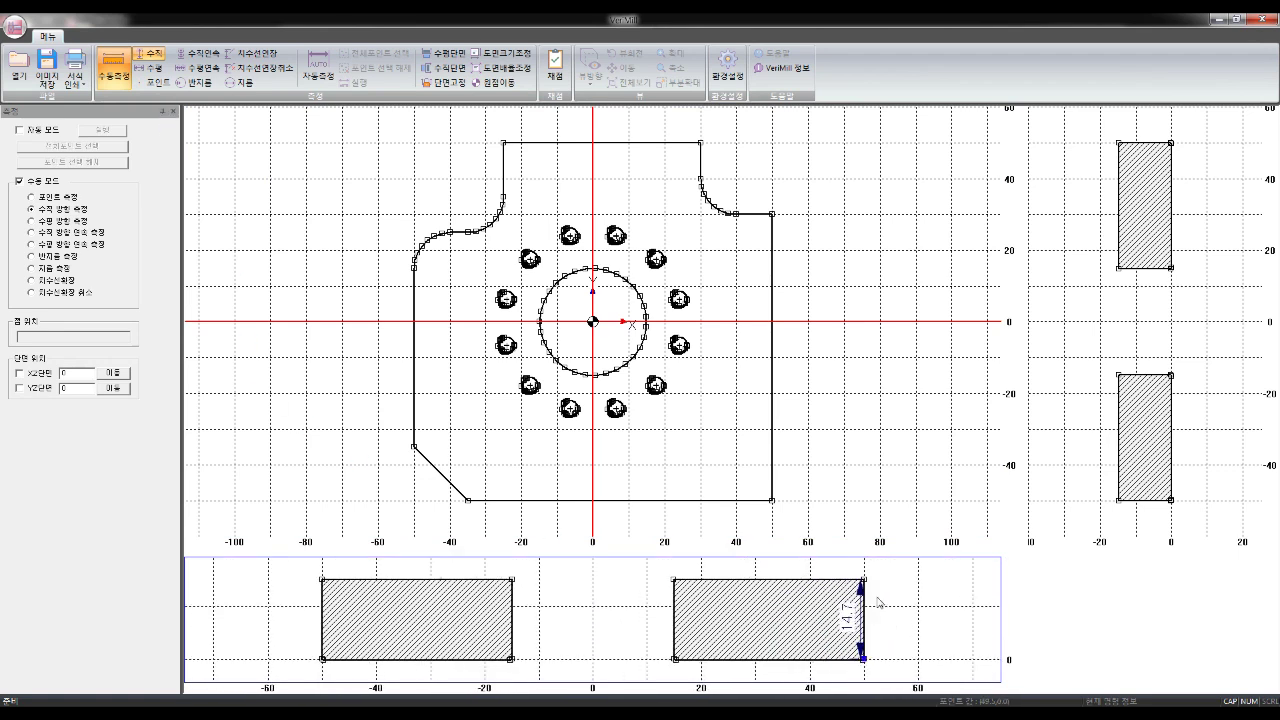
pyautogui.scroll(1, 870, 662)
pyautogui.scroll(1, 867, 640)
pyautogui.scroll(1, 896, 662)
pyautogui.scroll(1, 783, 594)
pyautogui.moveTo(818, 614); pyautogui.dragTo(725, 570, button='middle')
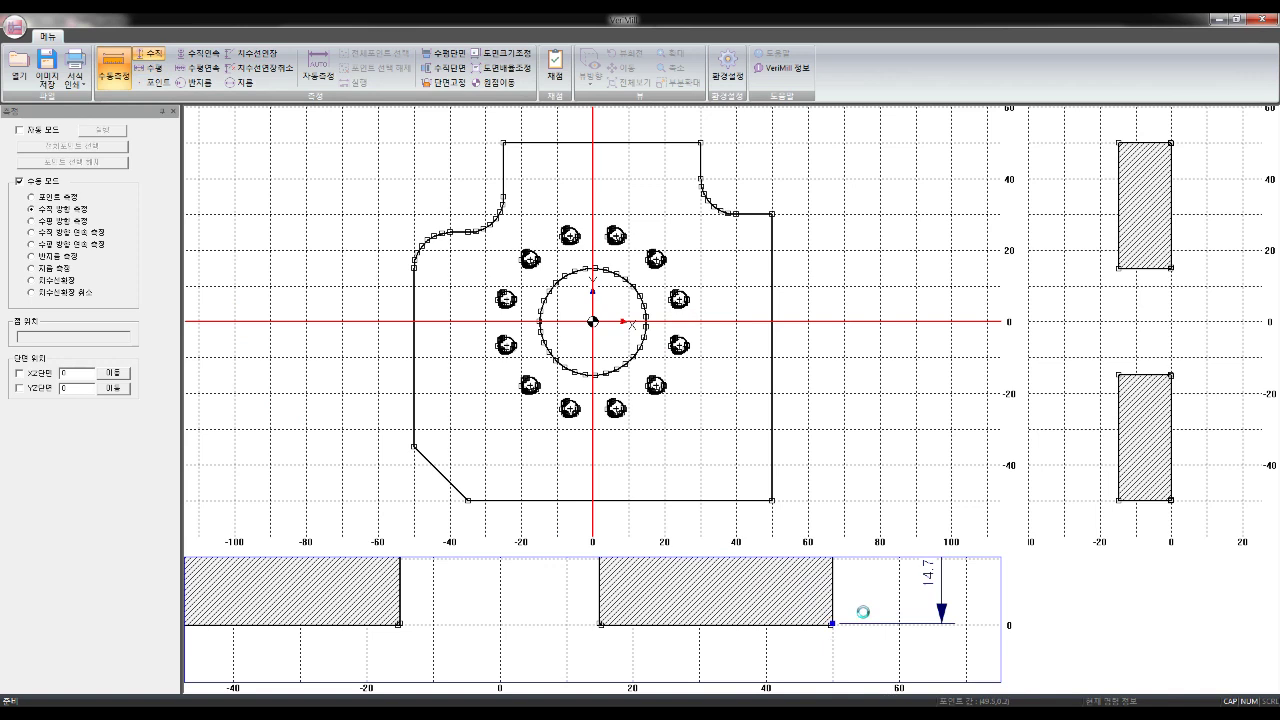
pyautogui.scroll(-1, 858, 610)
pyautogui.scroll(-1, 863, 612)
pyautogui.scroll(-1, 862, 612)
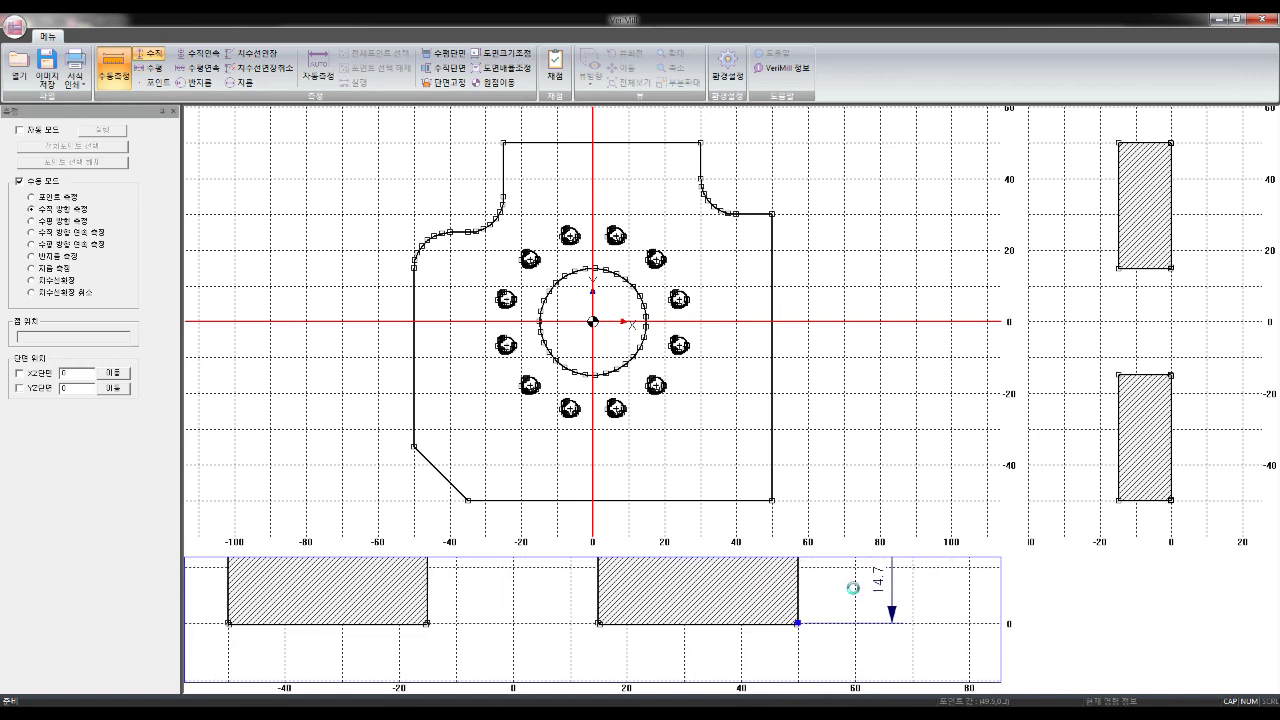
pyautogui.scroll(-1, 850, 630)
pyautogui.moveTo(842, 632); pyautogui.dragTo(845, 662, button='middle')
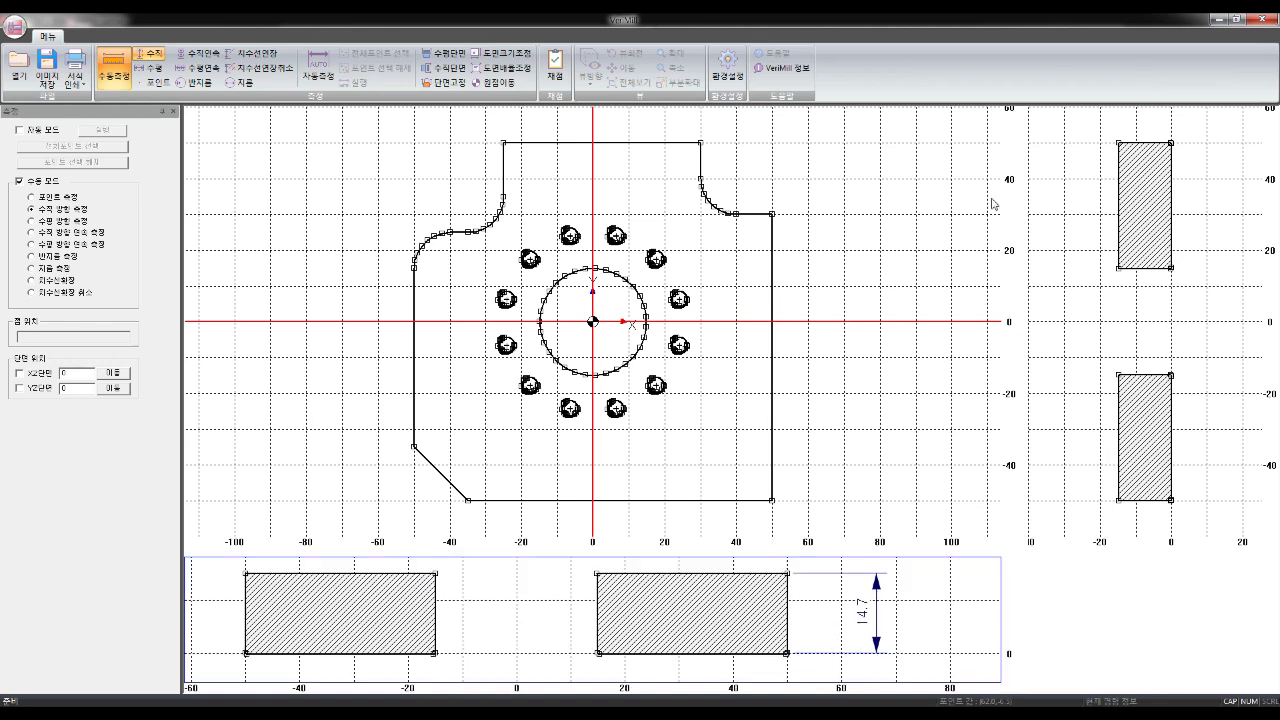
pyautogui.click(1220, 20)
# Show the holed plate in the ISO preset view, then bring up the NC program folder
pyautogui.scroll(3, 519, 391)
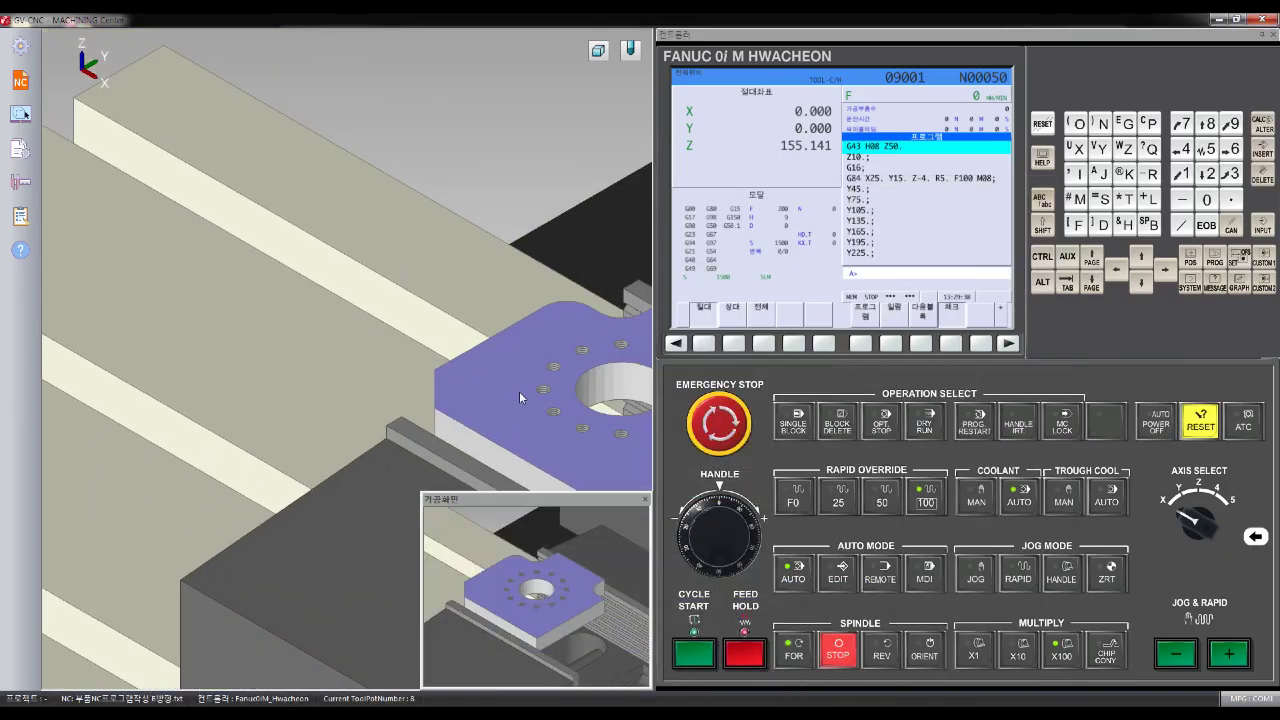
pyautogui.moveTo(543, 409)
pyautogui.mouseDown(button='middle')
pyautogui.moveTo(500, 301)
pyautogui.moveTo(566, 191)
pyautogui.mouseUp(button='middle')
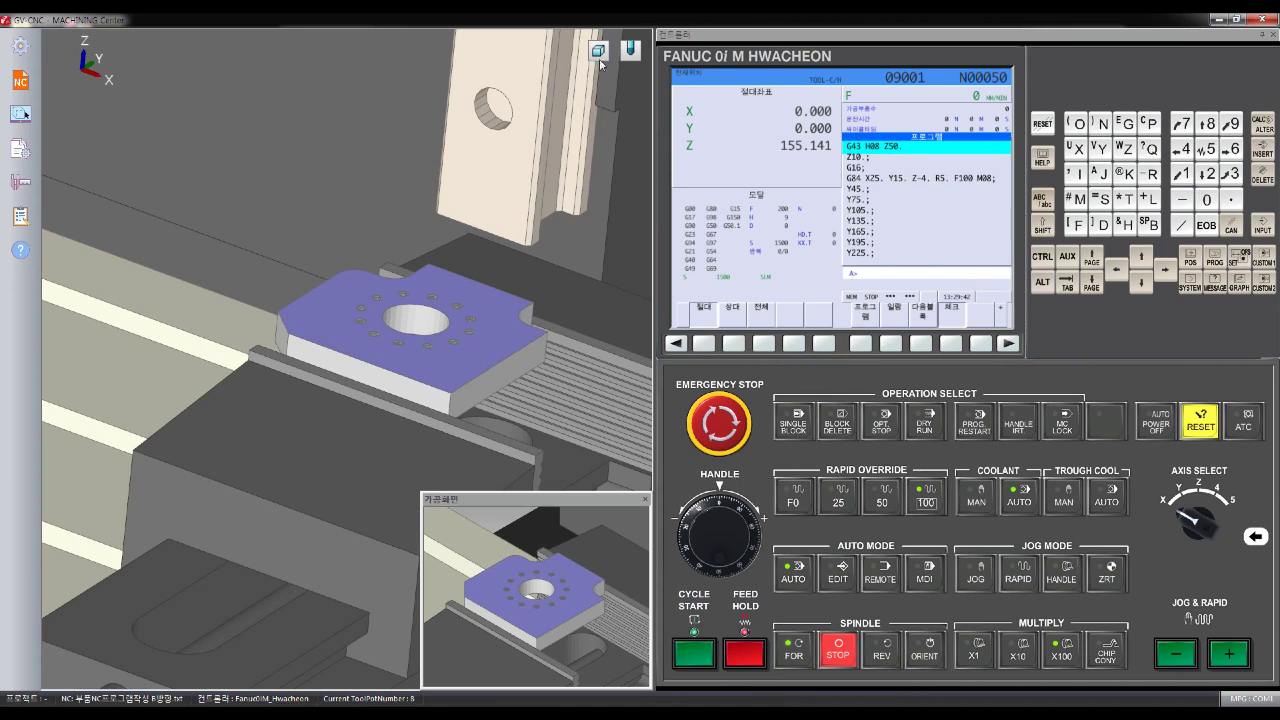
pyautogui.click(598, 52)
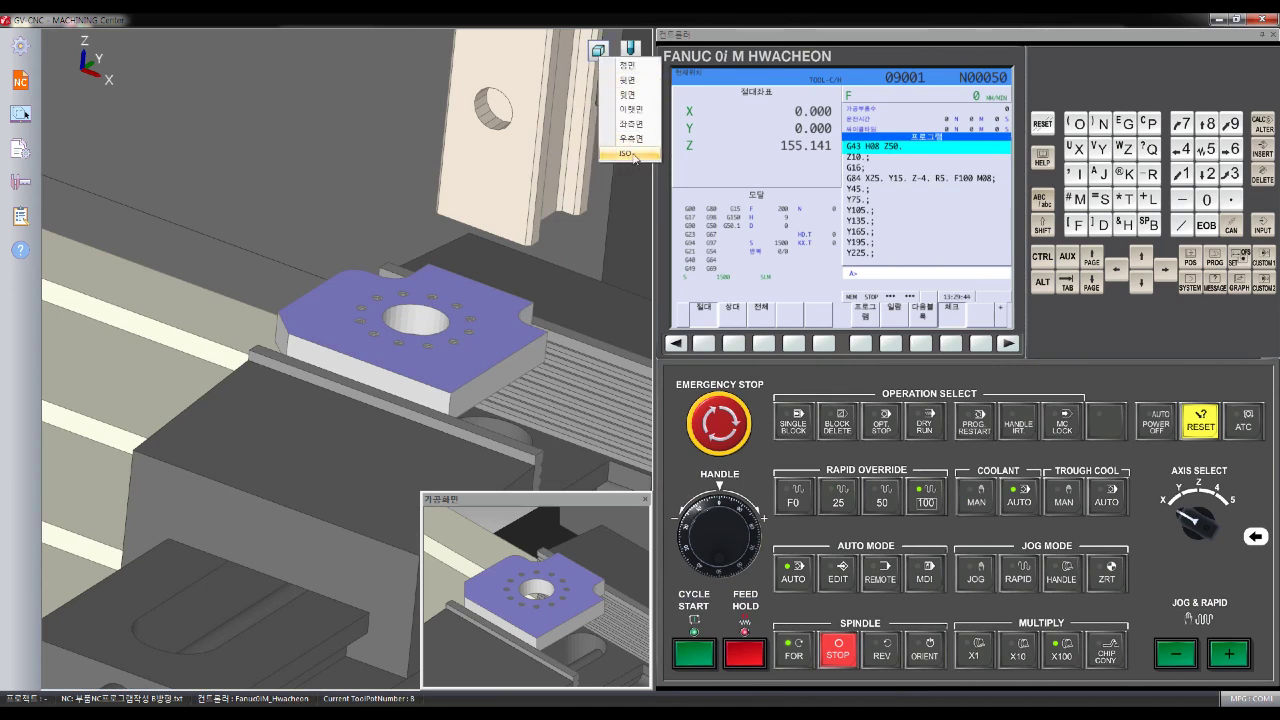
pyautogui.click(628, 155)
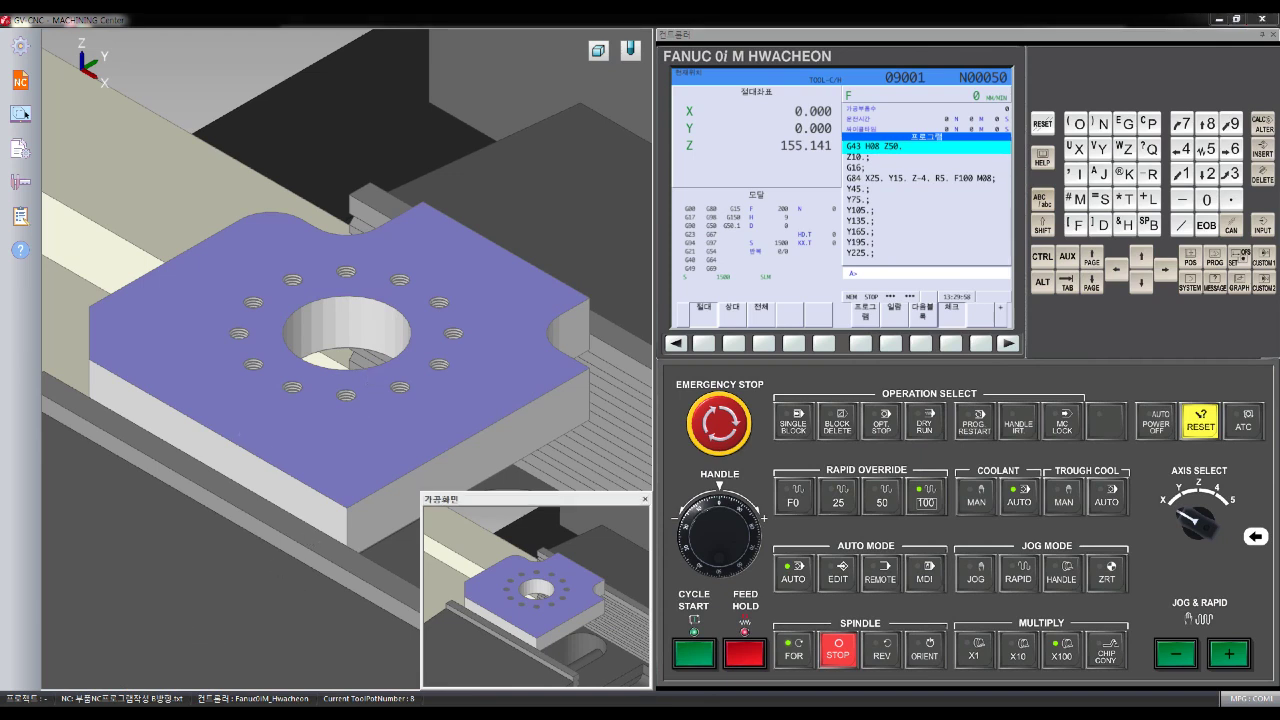
pyautogui.click(184, 593)
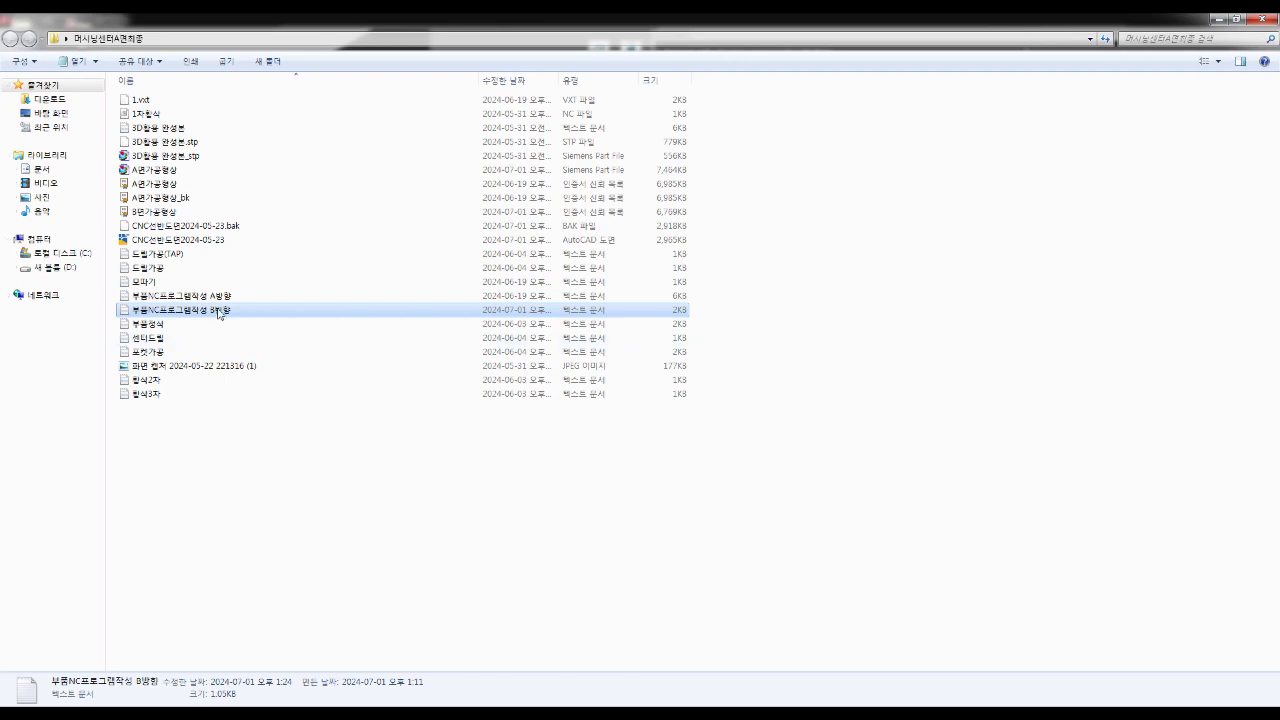
# Open the NC program text file in Notepad and scroll to the X-30. Y15.; move
pyautogui.doubleClick(218, 313)
pyautogui.scroll(-3, 450, 364)
pyautogui.scroll(-2, 440, 370)
pyautogui.scroll(-1, 242, 323)
pyautogui.scroll(-3, 248, 330)
pyautogui.scroll(-3, 255, 335)
pyautogui.scroll(2, 260, 340)
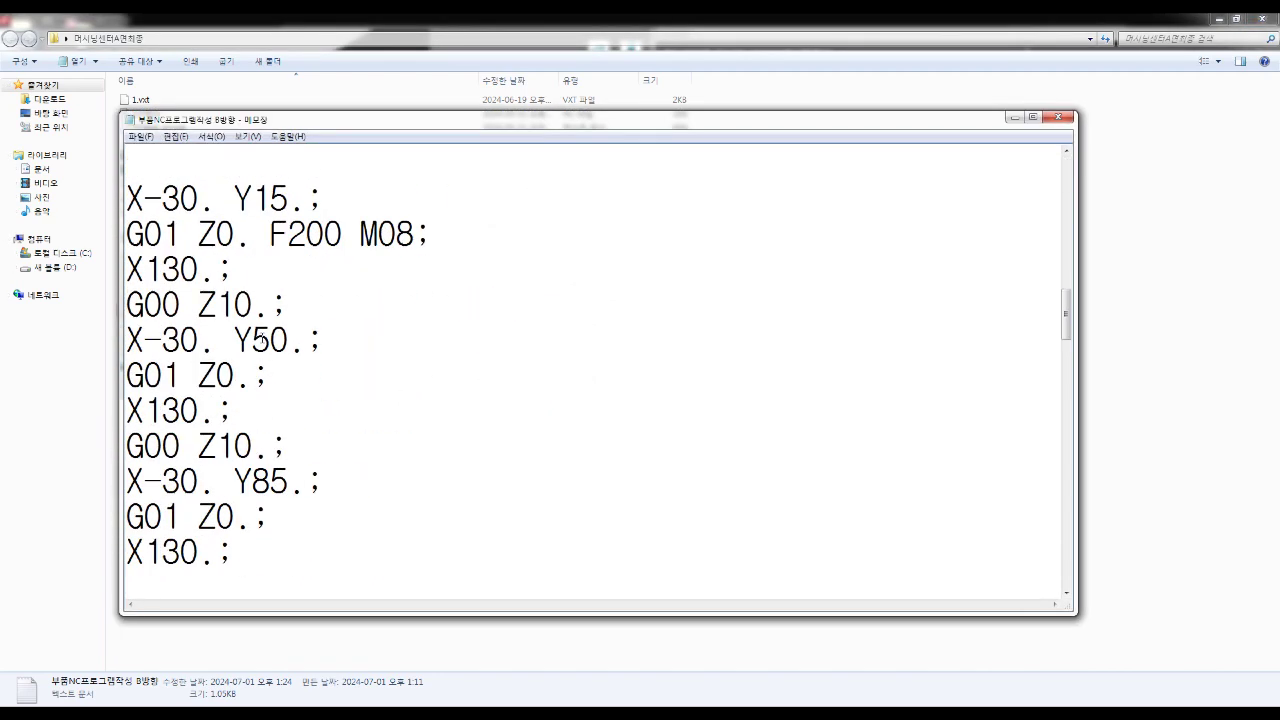
pyautogui.scroll(2, 261, 340)
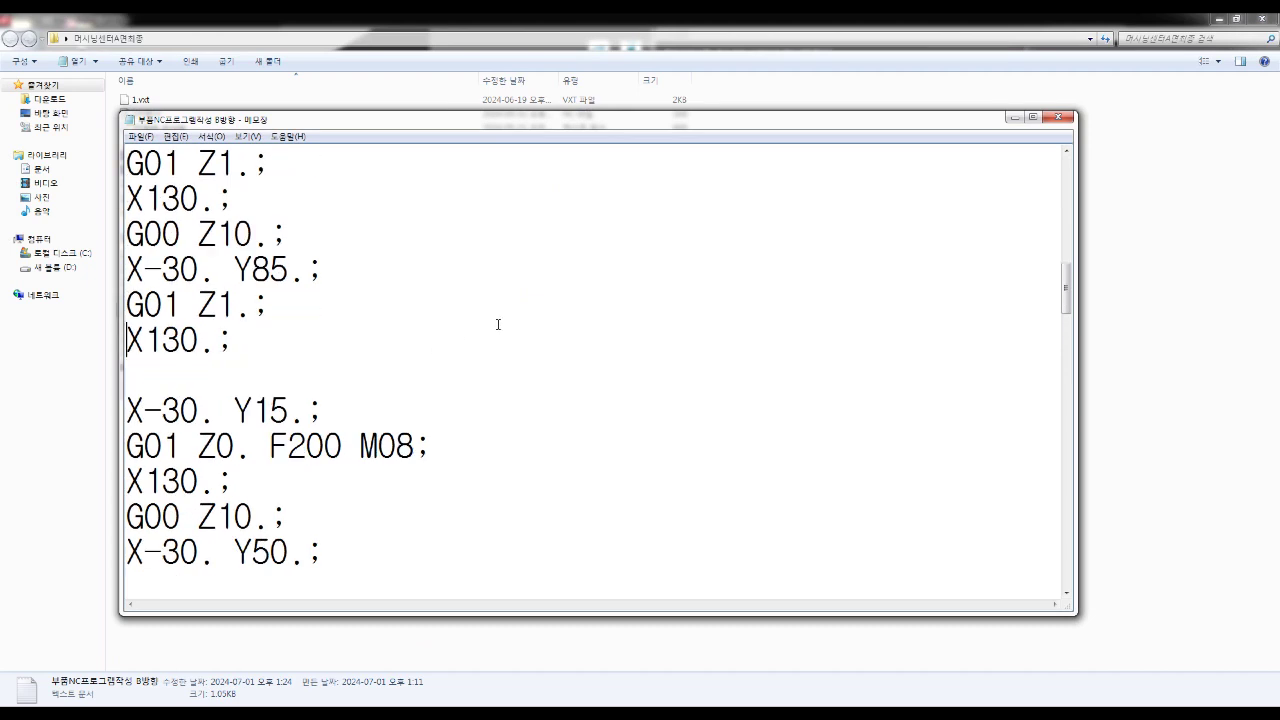
# Insert the line 'G00 Z10.;' above X-30. Y15.; and return to the file explorer
pyautogui.write('G00 Z10.')
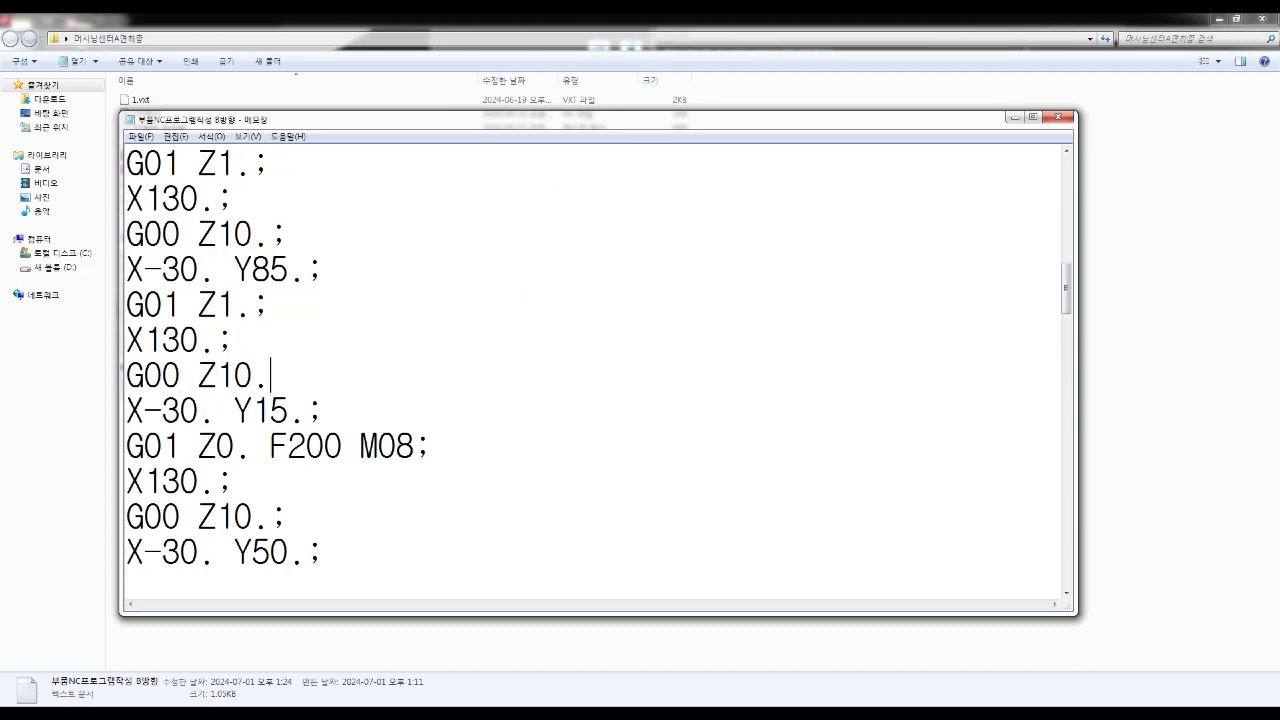
pyautogui.write(';')
pyautogui.press('Return')
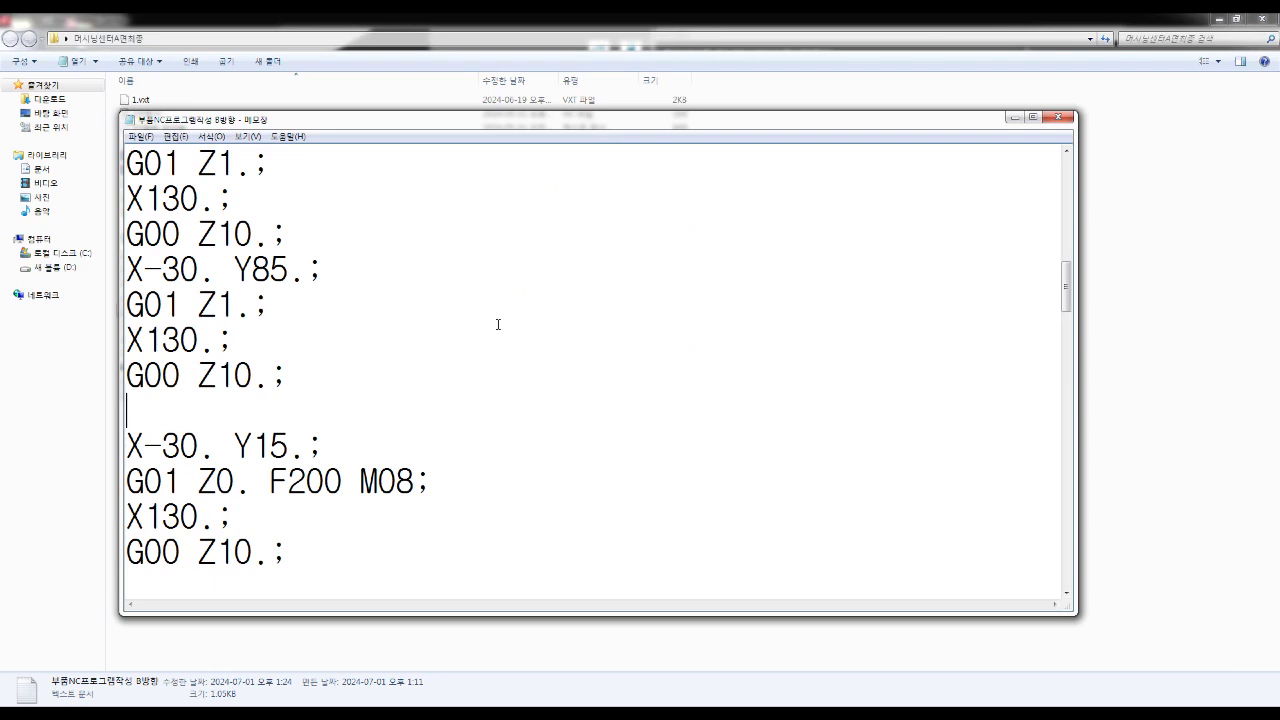
pyautogui.scroll(2, 640, 347)
pyautogui.scroll(1, 623, 346)
pyautogui.scroll(-3, 615, 346)
pyautogui.scroll(-2, 609, 346)
pyautogui.scroll(-2, 606, 346)
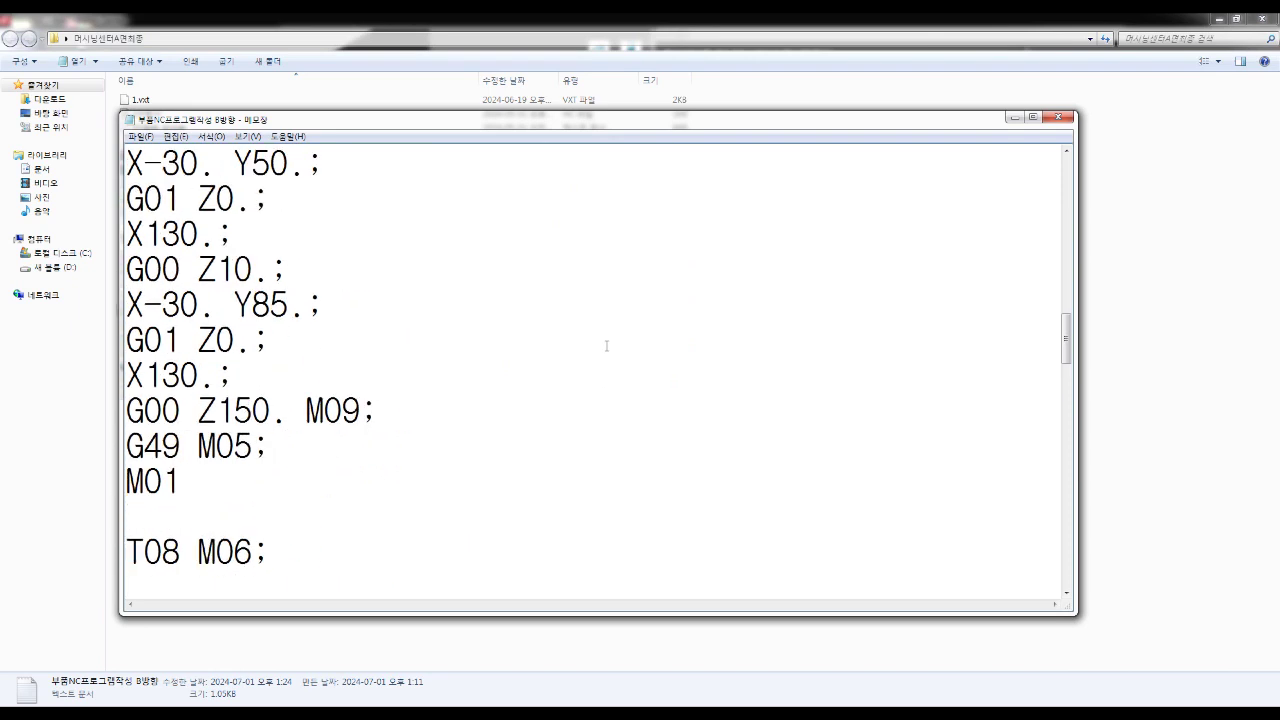
pyautogui.click(1140, 346)
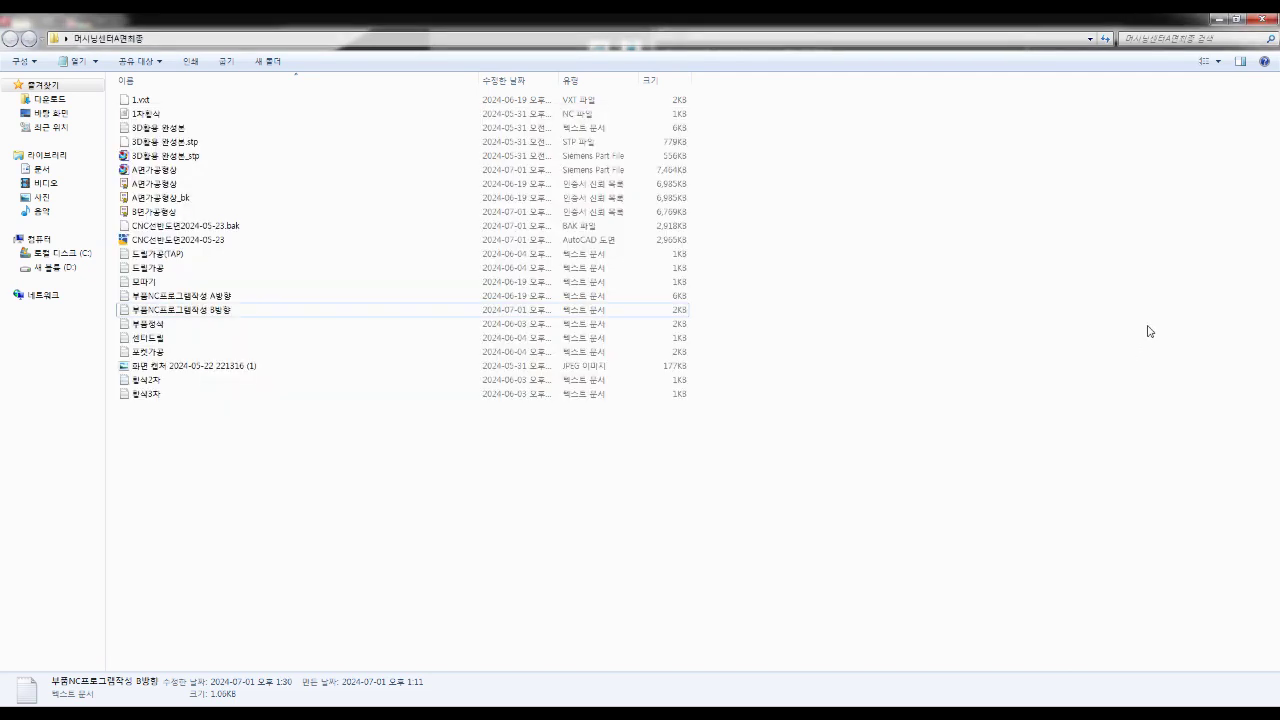
# Minimize Explorer and confirm 예 to reload the edited NC program in the simulator
pyautogui.click(1219, 18)
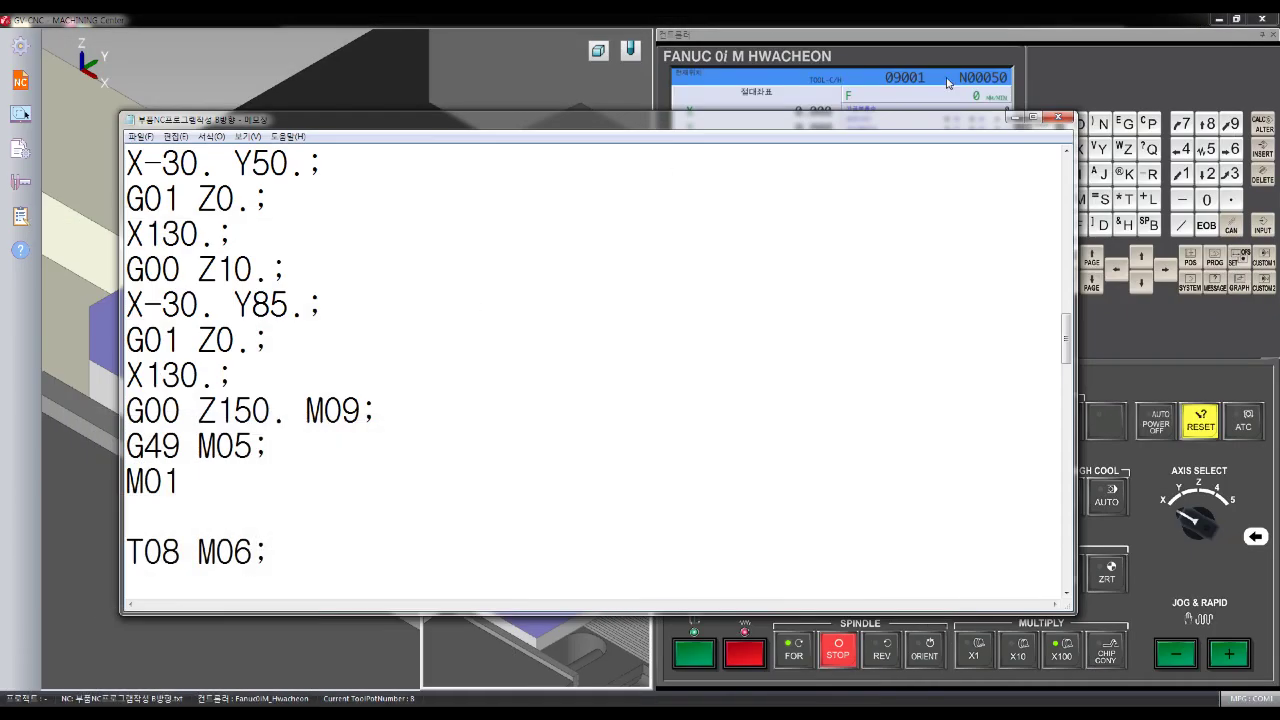
pyautogui.click(1106, 78)
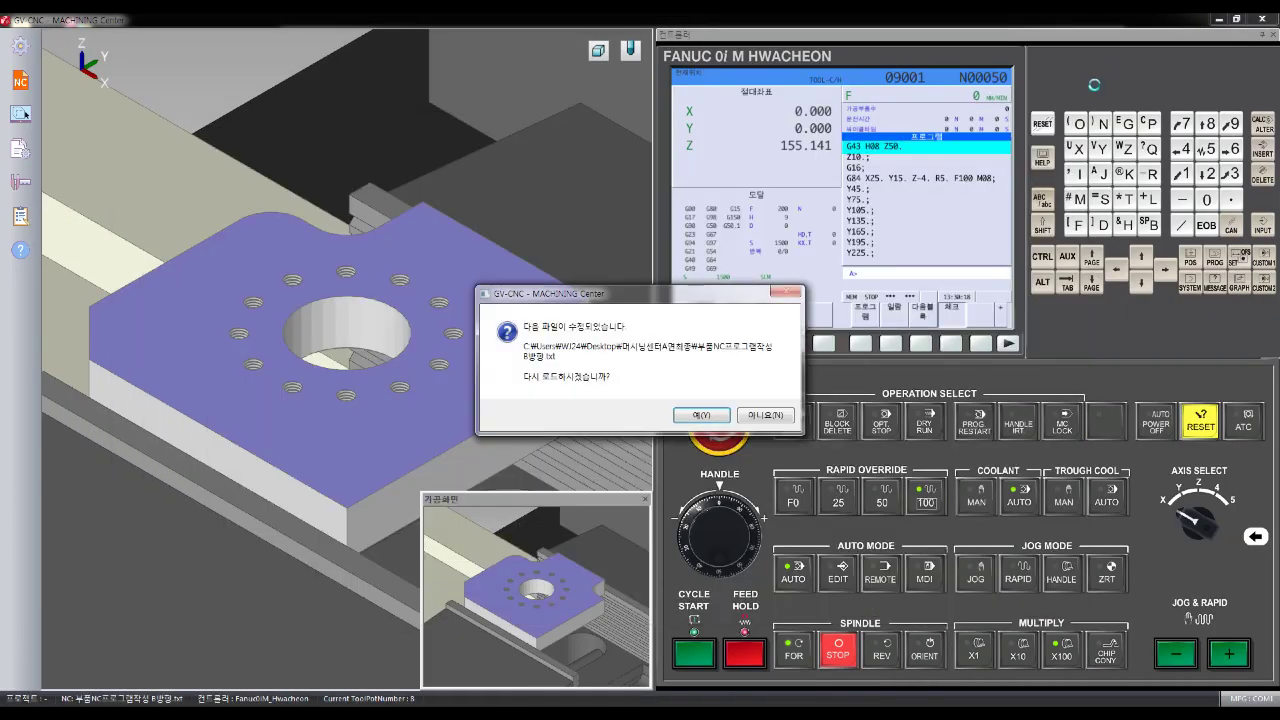
pyautogui.click(703, 416)
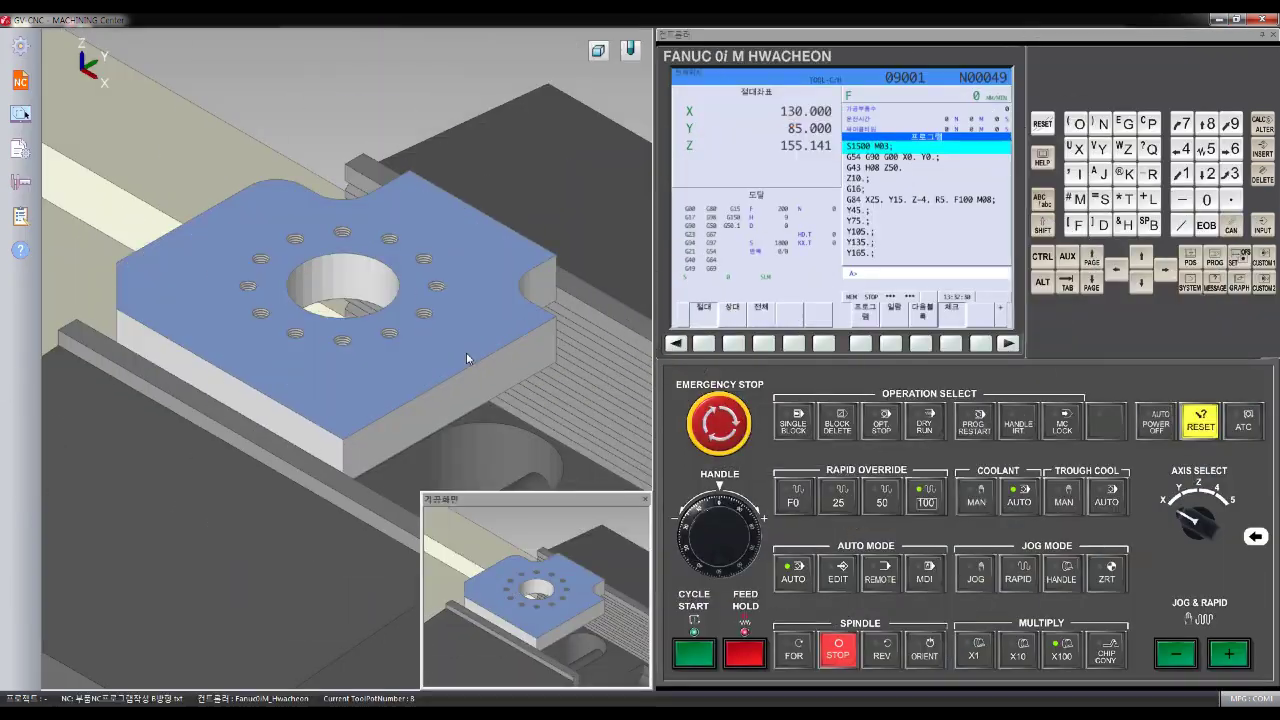
# Orbit, zoom and pan the machine view to frame the plate
pyautogui.moveTo(303, 285)
pyautogui.mouseDown(button='middle')
pyautogui.moveTo(290, 300)
pyautogui.moveTo(194, 249)
pyautogui.moveTo(279, 294)
pyautogui.mouseUp(button='middle')
pyautogui.scroll(3, 279, 294)
pyautogui.scroll(2, 279, 294)
pyautogui.scroll(2, 326, 338)
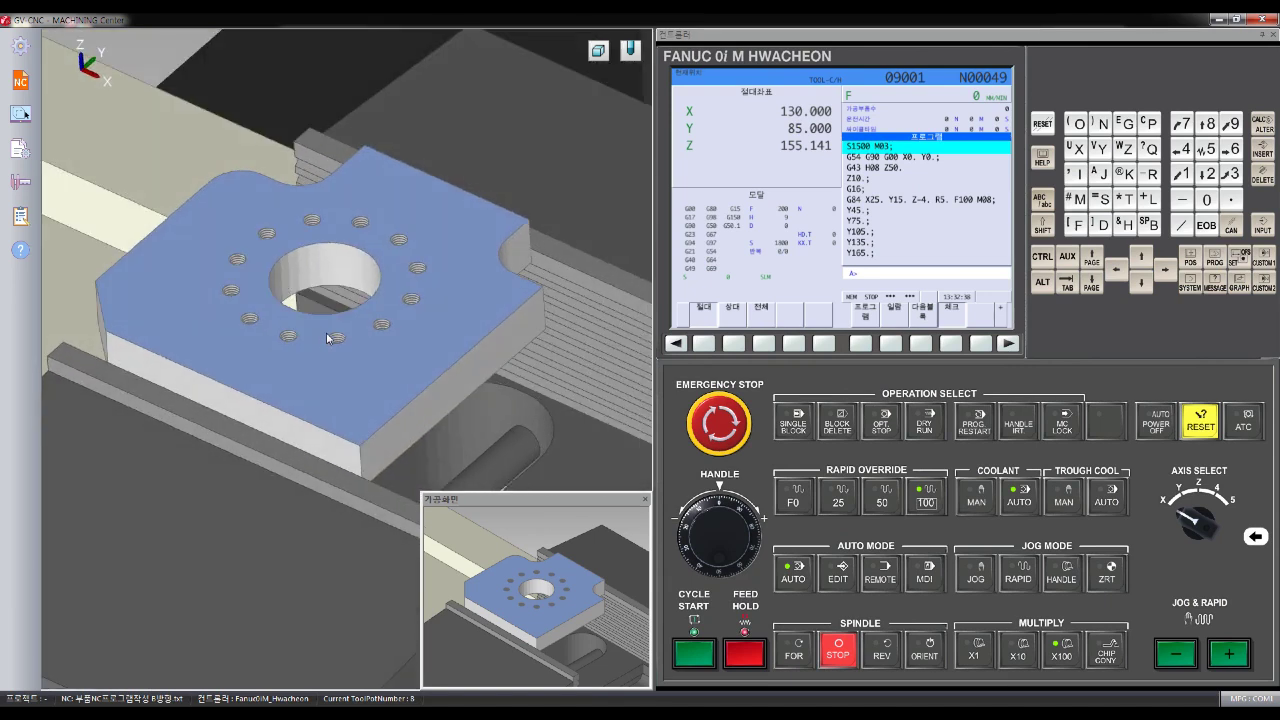
pyautogui.moveTo(326, 338); pyautogui.dragTo(418, 330, button='middle')
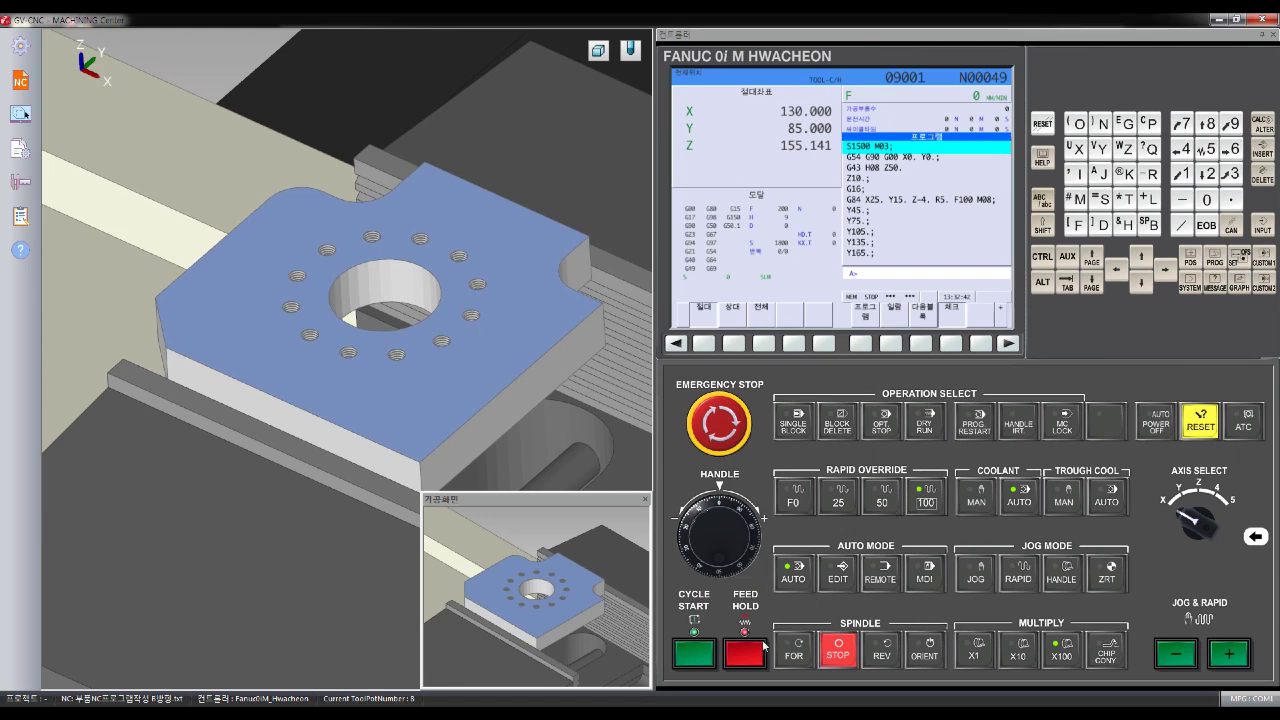
# Run the reloaded program and, while the outer profile mills, open the SETTING page
pyautogui.click(692, 648)
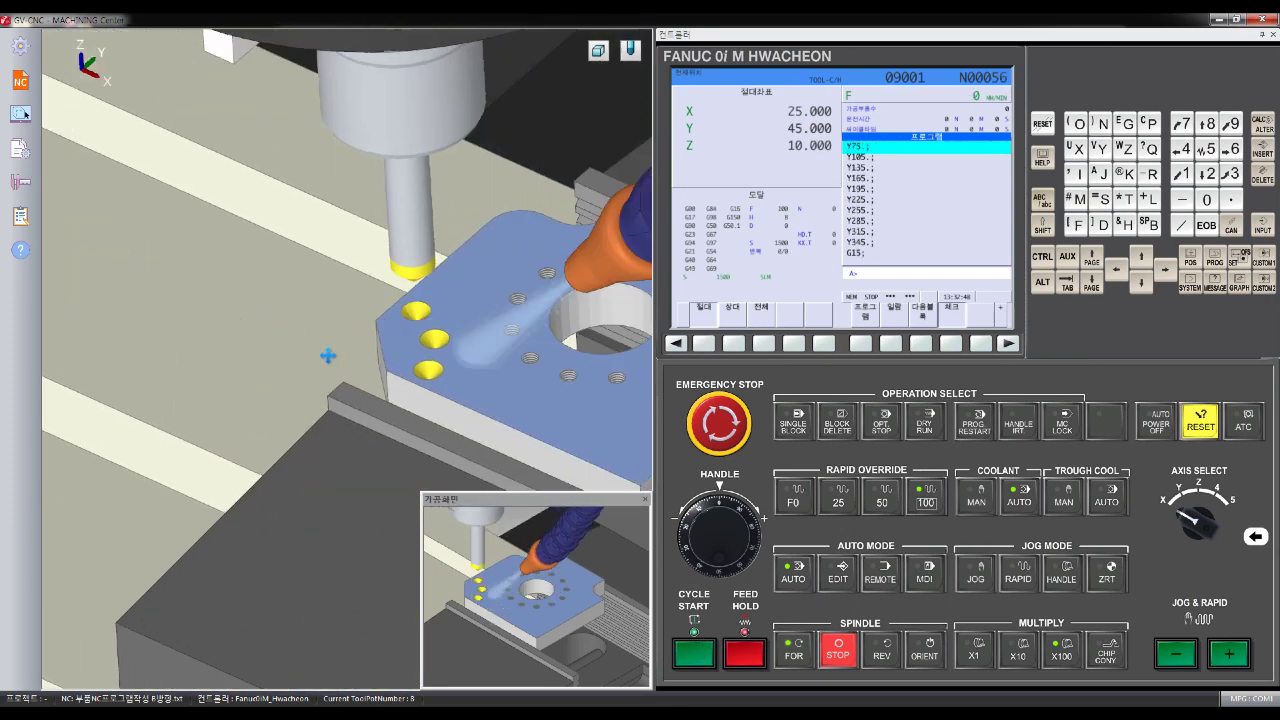
pyautogui.moveTo(519, 414); pyautogui.dragTo(424, 458)
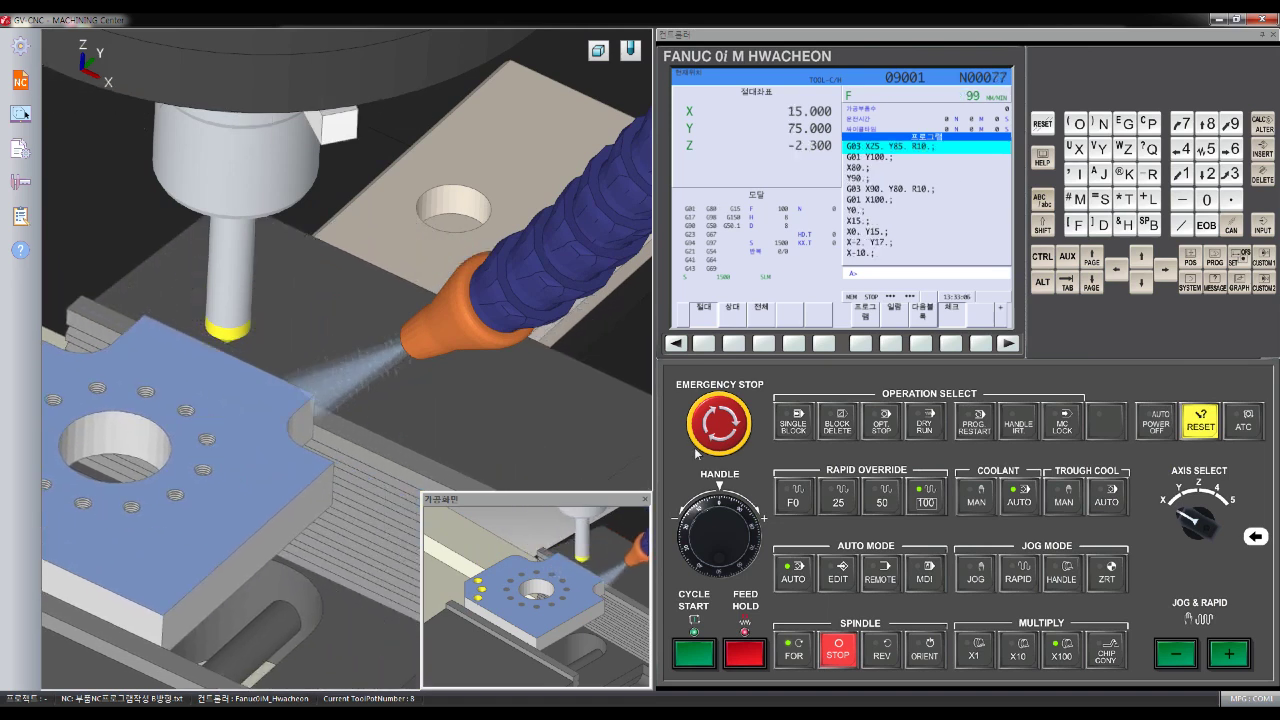
pyautogui.click(1241, 258)
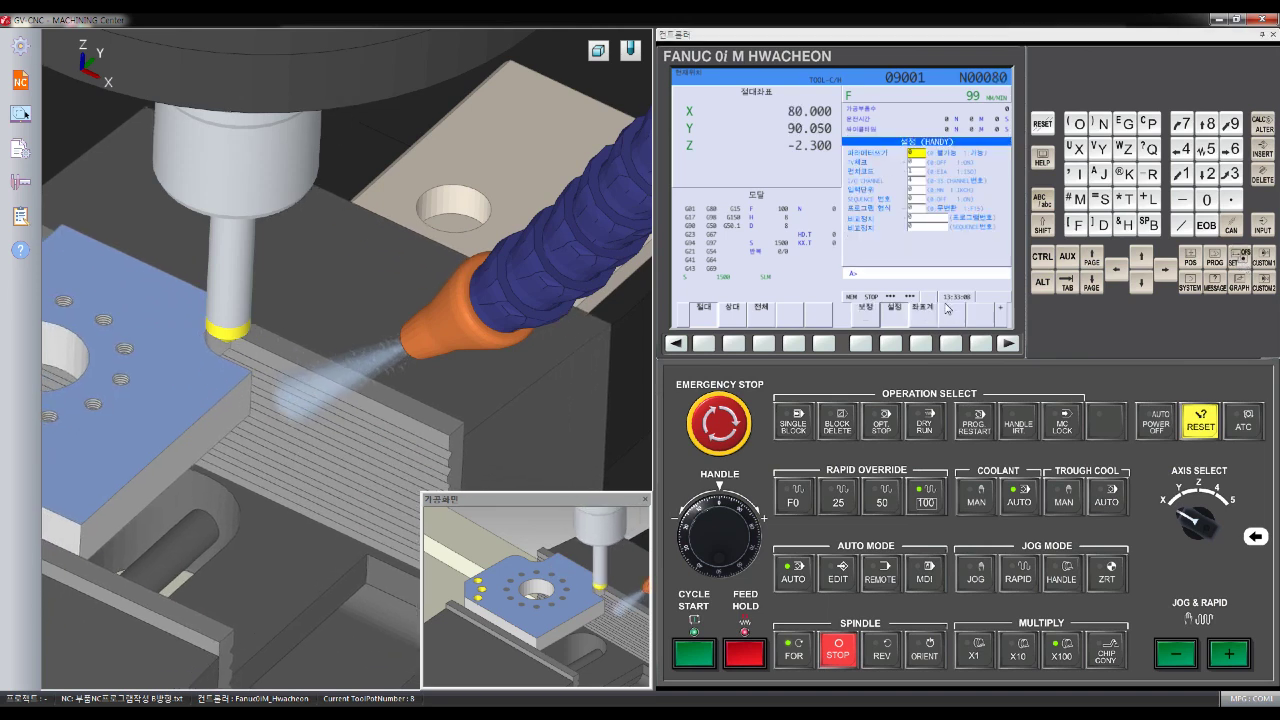
# Enter 2 in column 3 of tool offset 008, then switch the controller to EDIT mode
pyautogui.click(871, 346)
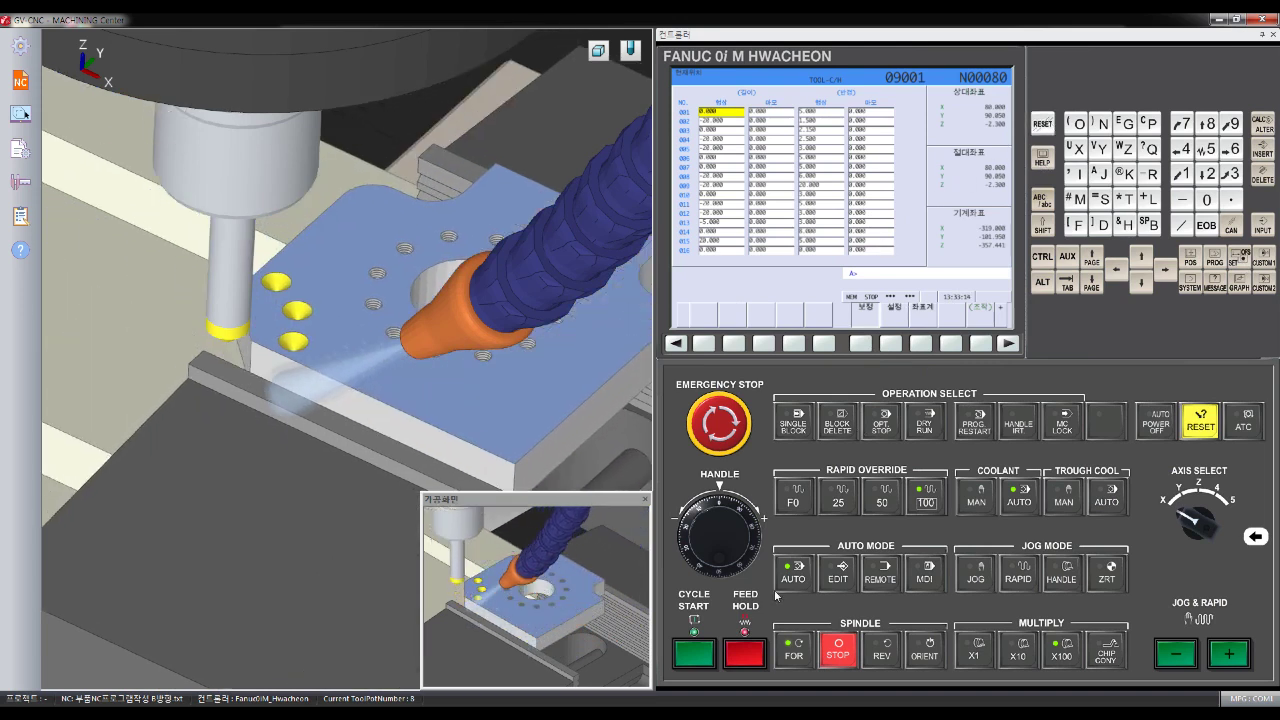
pyautogui.click(770, 176)
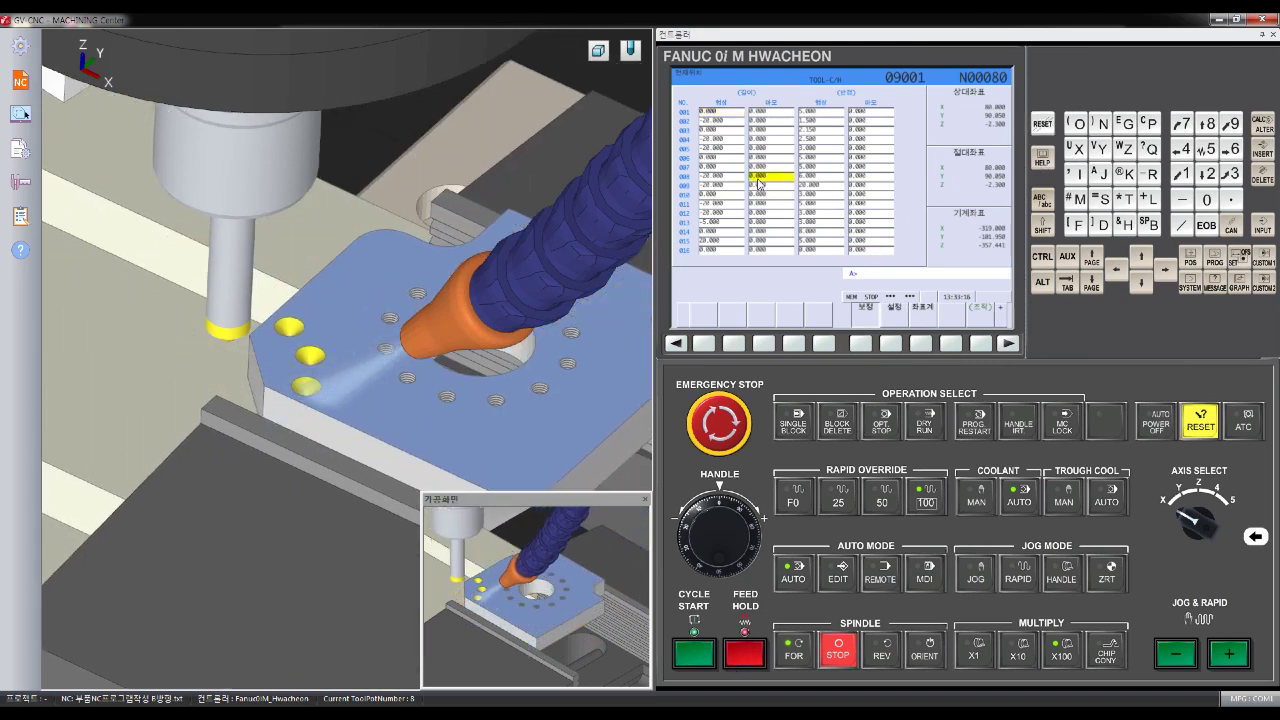
pyautogui.click(822, 158)
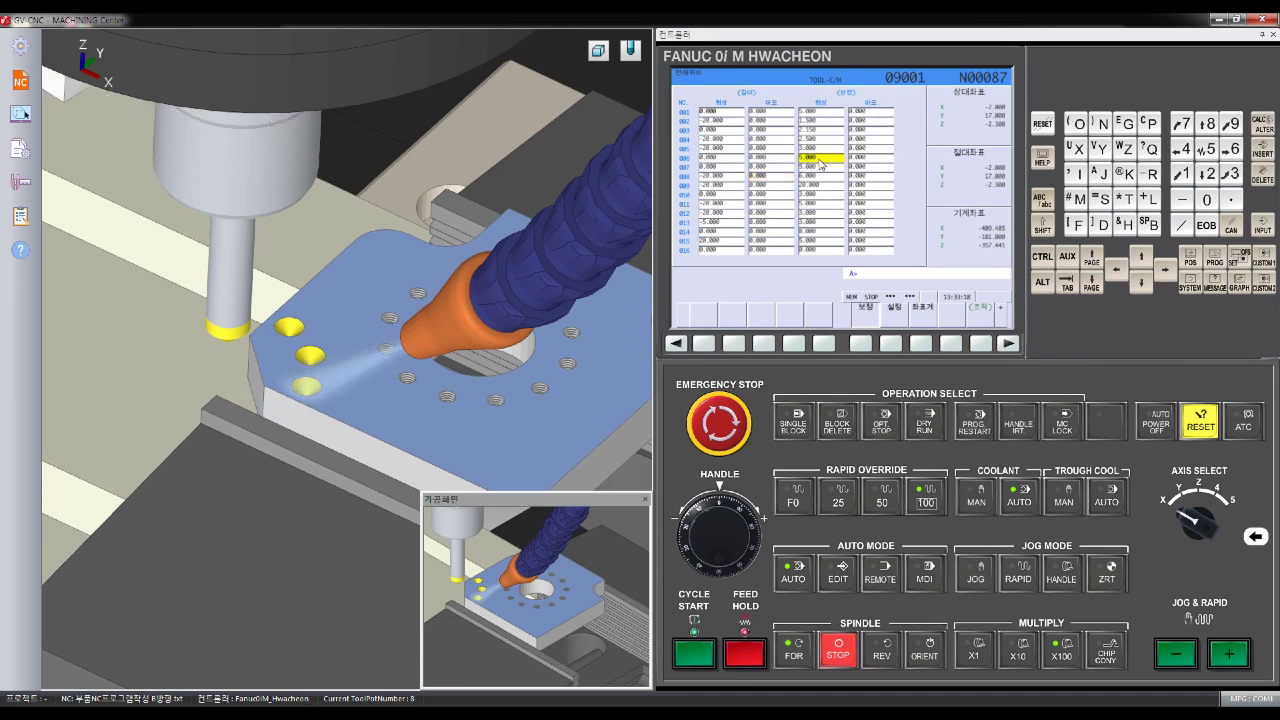
pyautogui.click(822, 176)
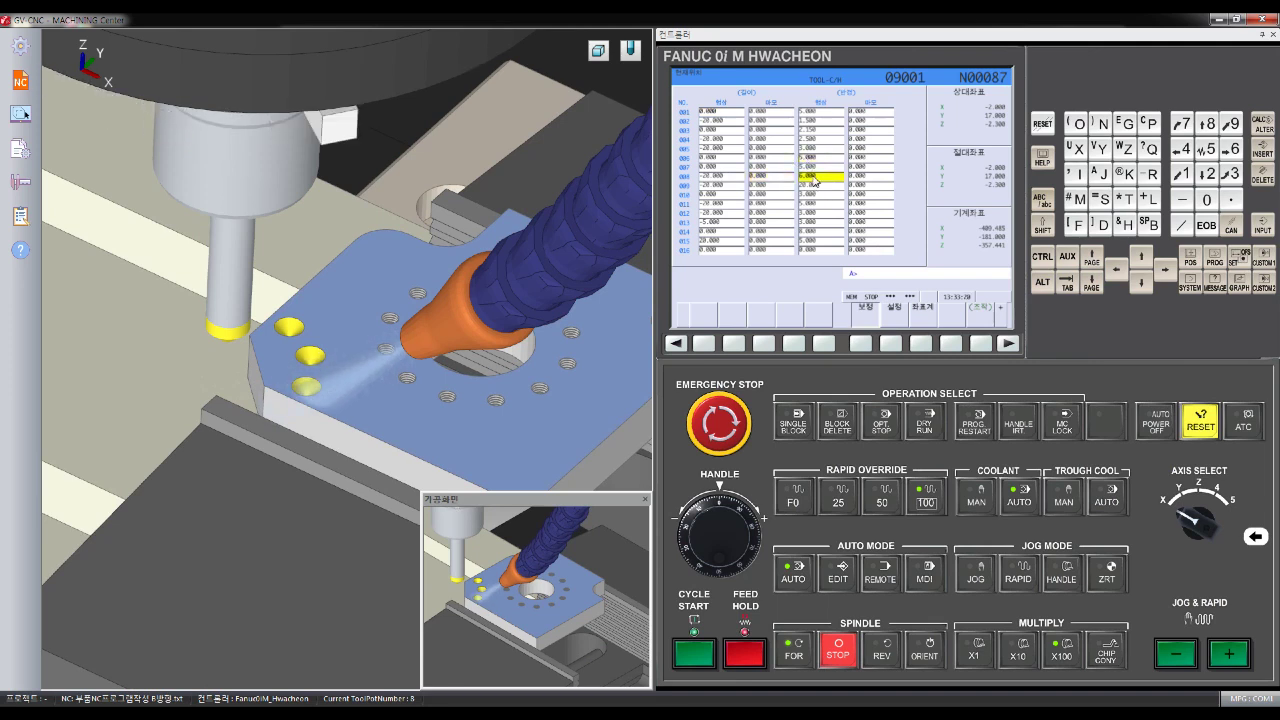
pyautogui.write('2')
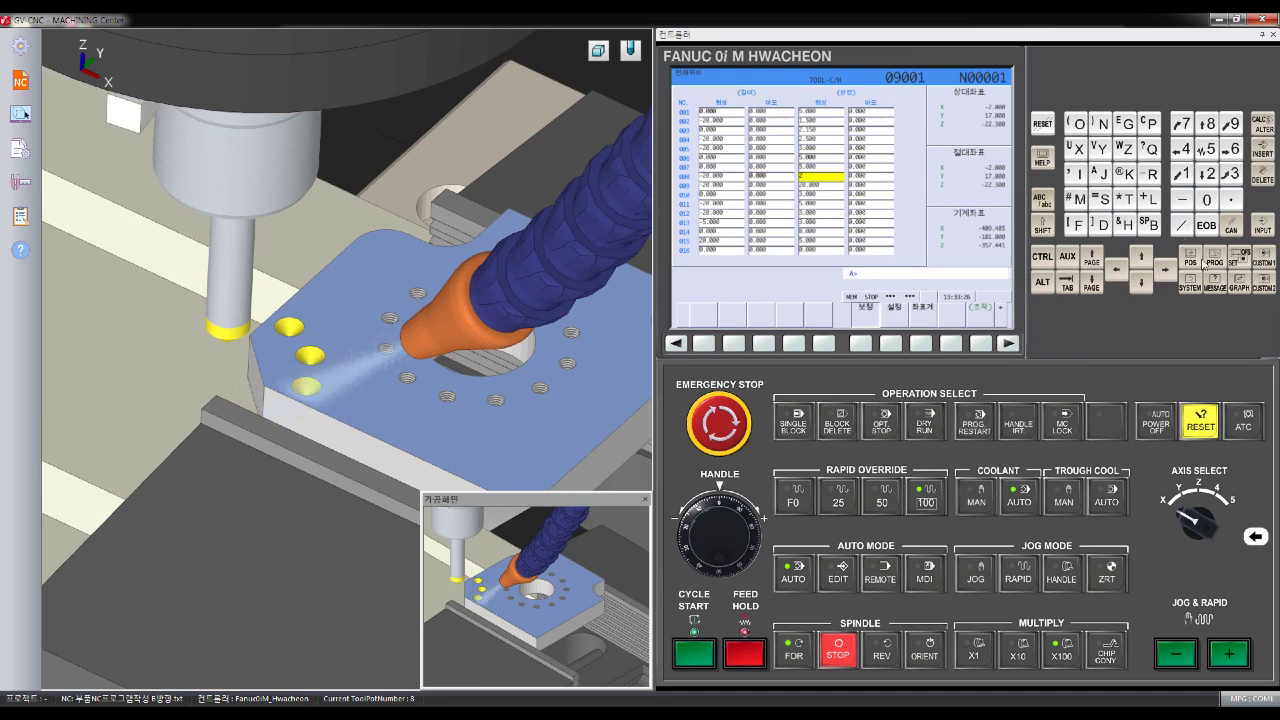
pyautogui.click(843, 582)
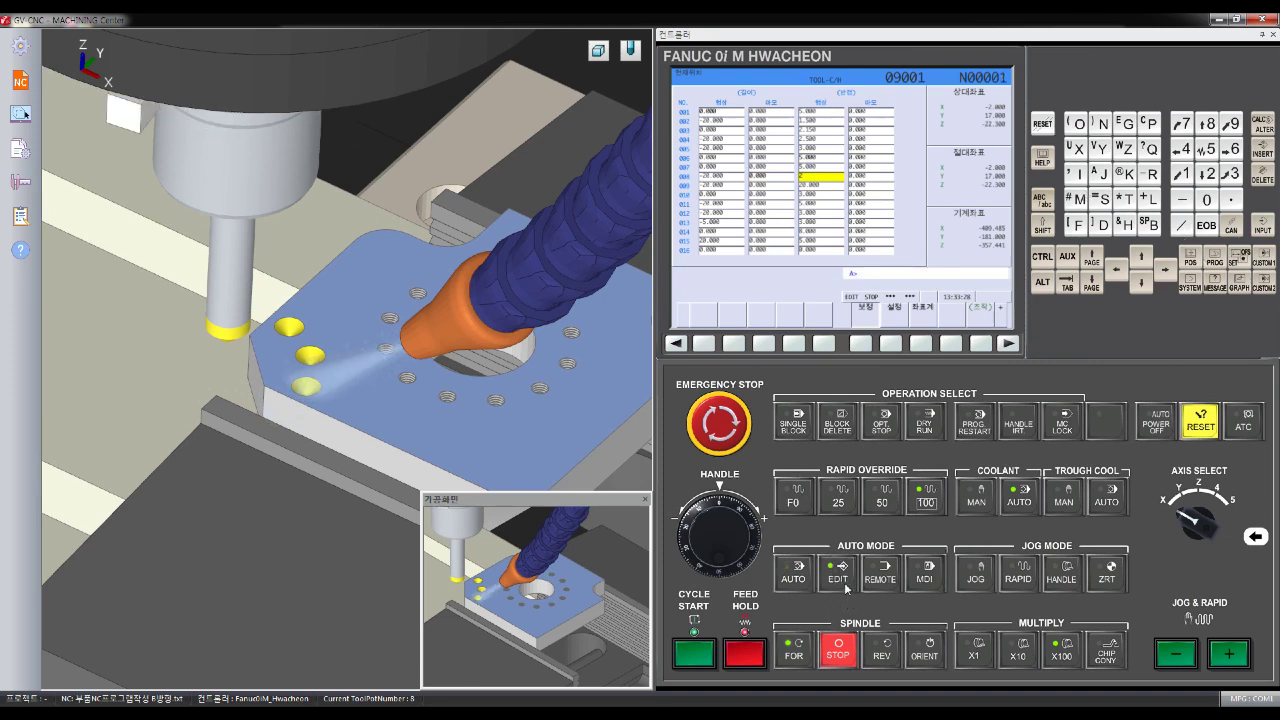
# Insert a G52 X50. Y50.; local shift line after S1500 M03 in the program
pyautogui.click(1213, 258)
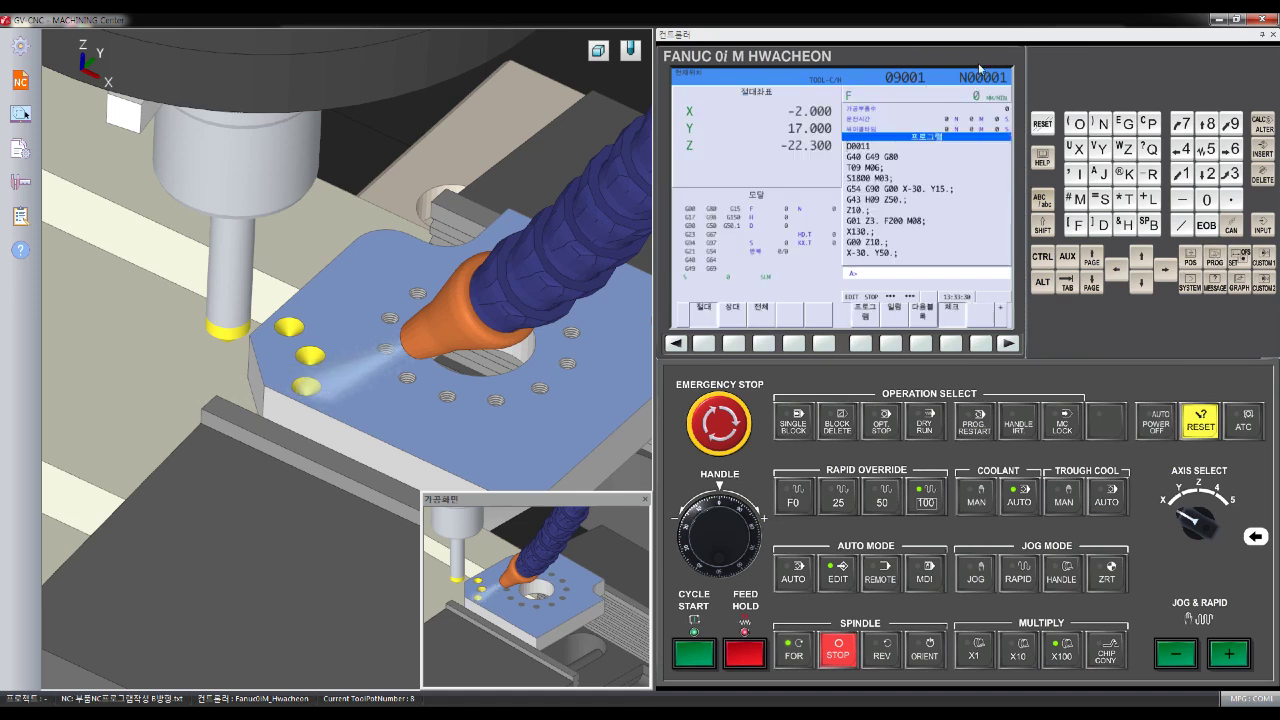
pyautogui.click(1040, 124)
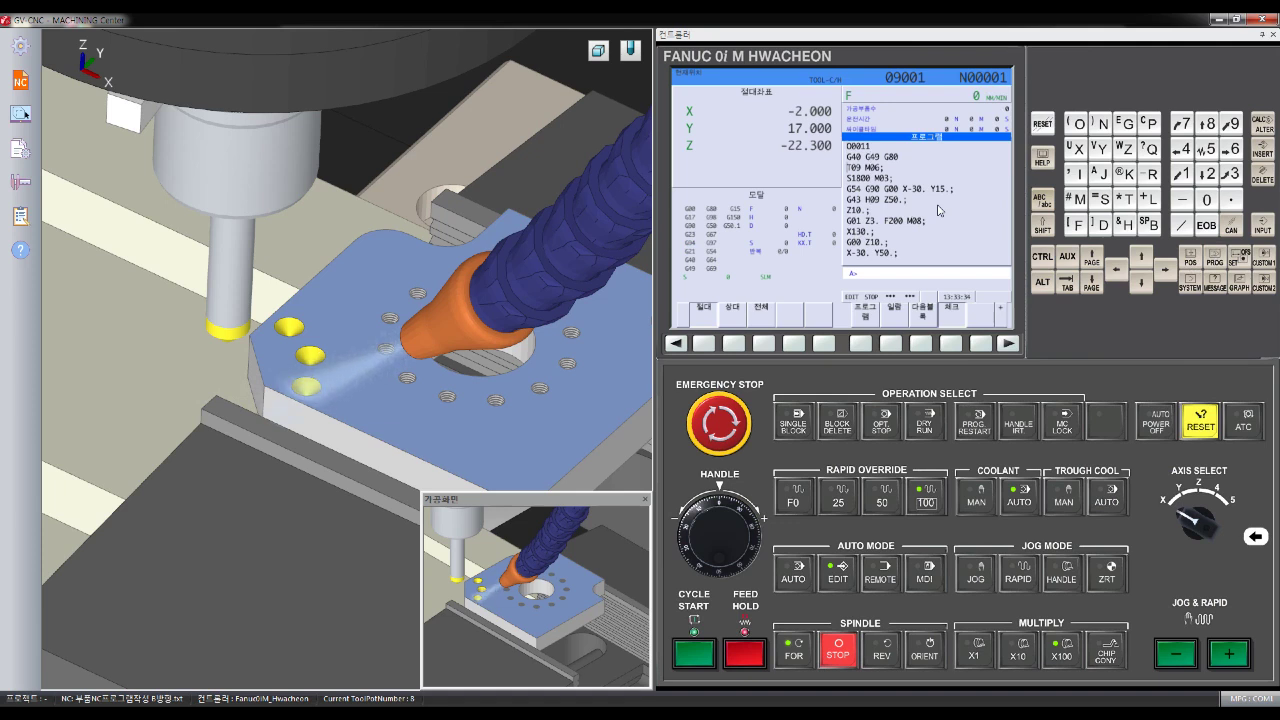
pyautogui.press('Down')
pyautogui.press('Down')
pyautogui.press('Down')
pyautogui.press('Down')
pyautogui.press('Down')
pyautogui.press('Down')
pyautogui.press('Down')
pyautogui.press('Down')
pyautogui.press('Down')
pyautogui.press('Down')
pyautogui.press('Down')
pyautogui.press('Down')
pyautogui.press('Down')
pyautogui.press('Down')
pyautogui.press('Down')
pyautogui.press('Down')
pyautogui.press('Down')
pyautogui.press('Down')
pyautogui.press('Down')
pyautogui.press('Down')
pyautogui.press('Down')
pyautogui.press('Down')
pyautogui.press('Down')
pyautogui.press('Down')
pyautogui.press('Down')
pyautogui.press('Down')
pyautogui.press('Down')
pyautogui.press('Down')
pyautogui.press('Down')
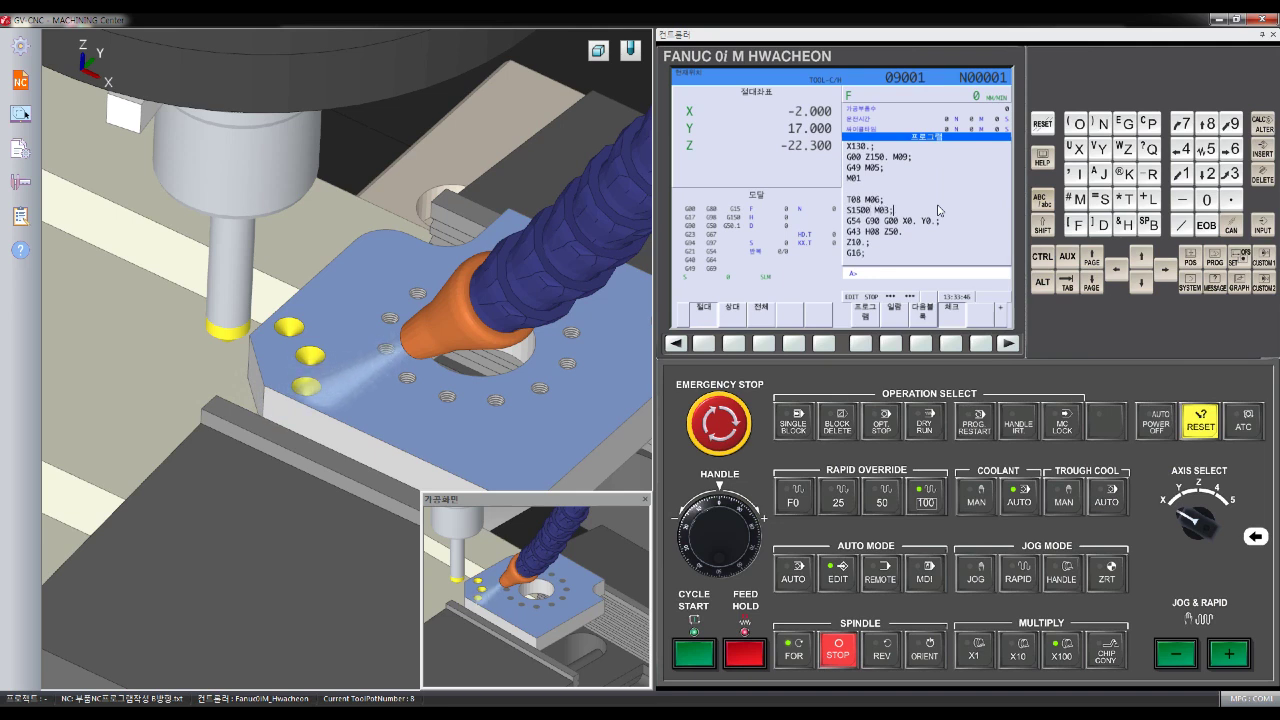
pyautogui.press('Return')
pyautogui.write('G52 X50. Y50.')
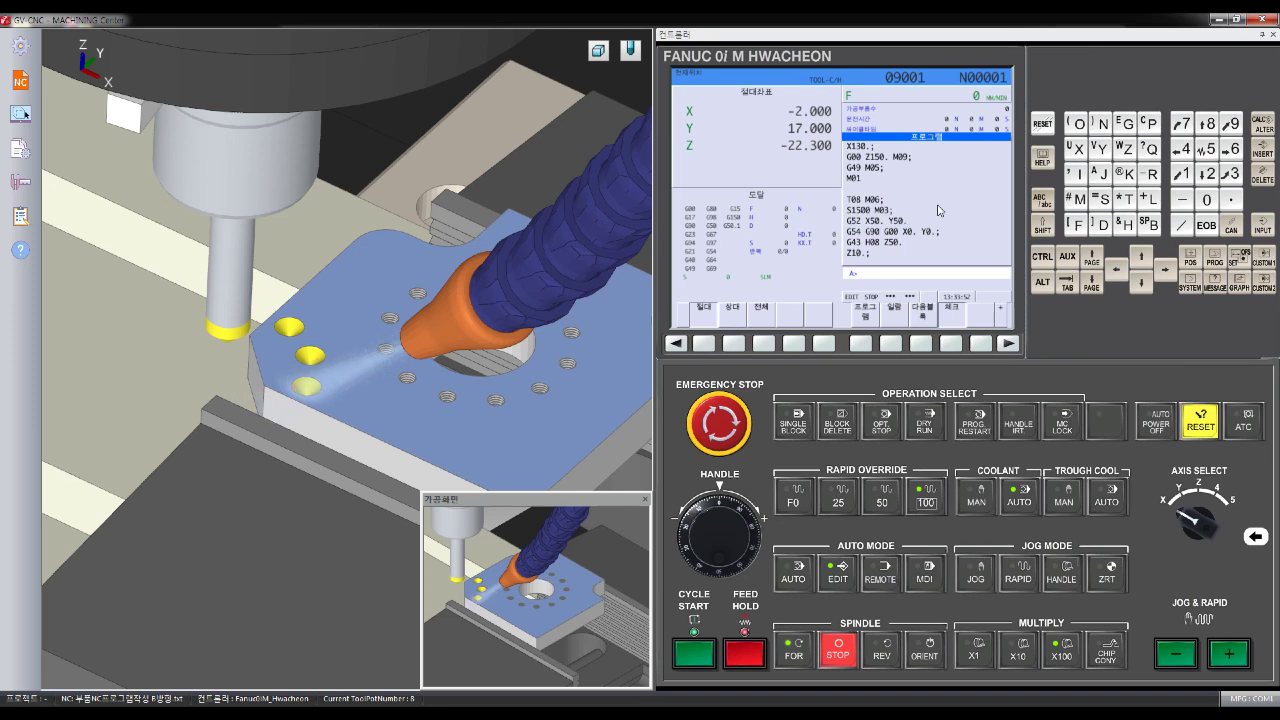
# Insert a G52 X0. Y0.; reset after the later G00 Z10. and return to the top
pyautogui.press('Down')
pyautogui.press('Down')
pyautogui.press('Down')
pyautogui.press('Down')
pyautogui.press('Down')
pyautogui.press('Down')
pyautogui.press('Down')
pyautogui.press('Down')
pyautogui.press('Down')
pyautogui.press('Down')
pyautogui.press('Down')
pyautogui.press('Down')
pyautogui.press('Down')
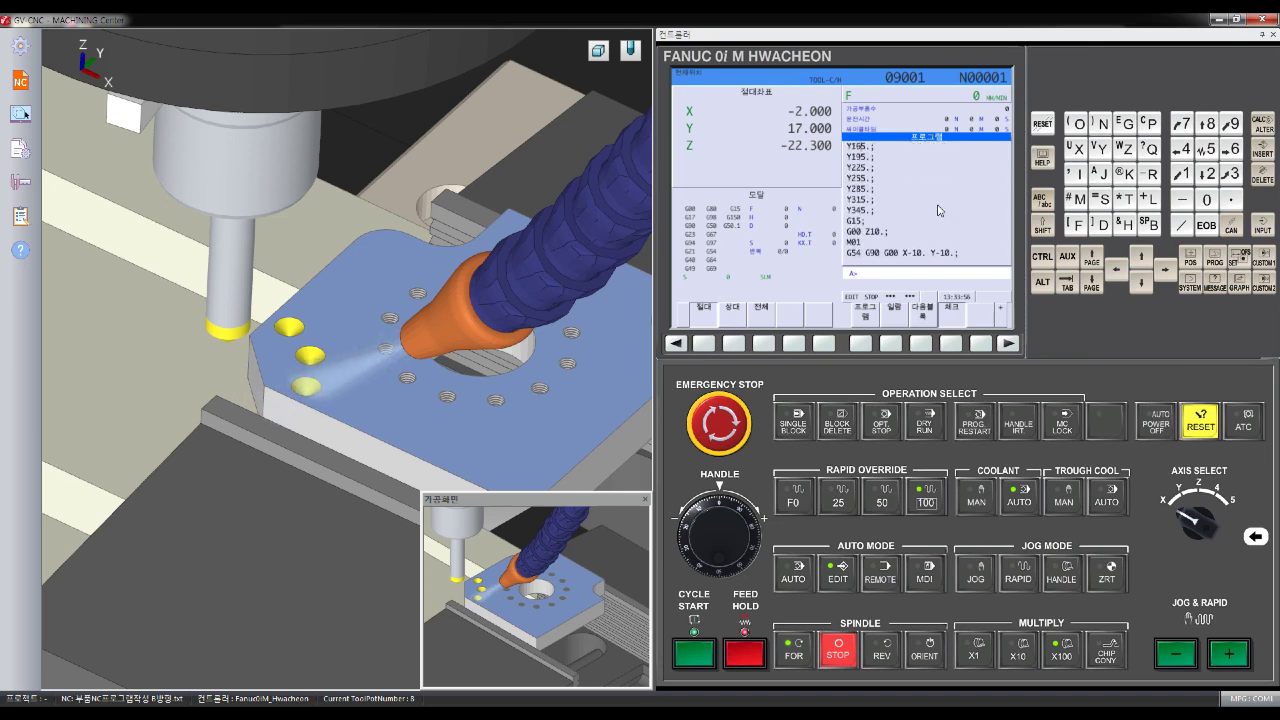
pyautogui.press('Down')
pyautogui.press('Down')
pyautogui.press('Down')
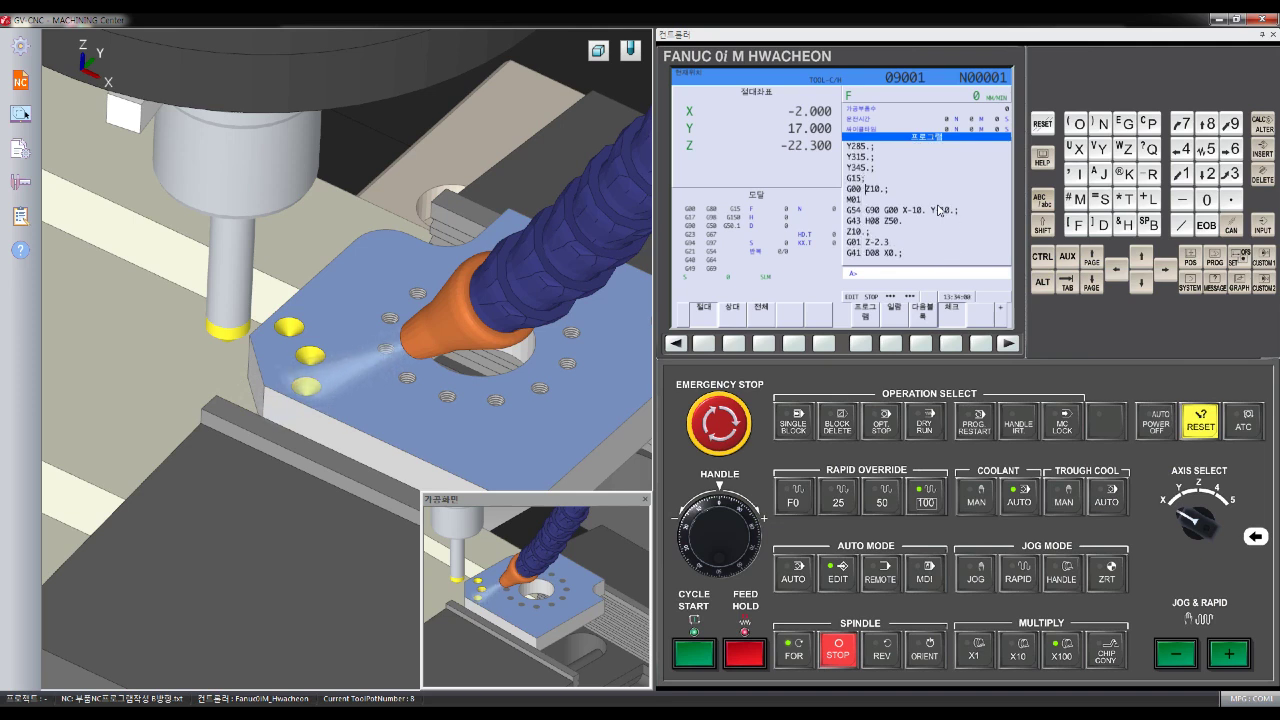
pyautogui.press('Down')
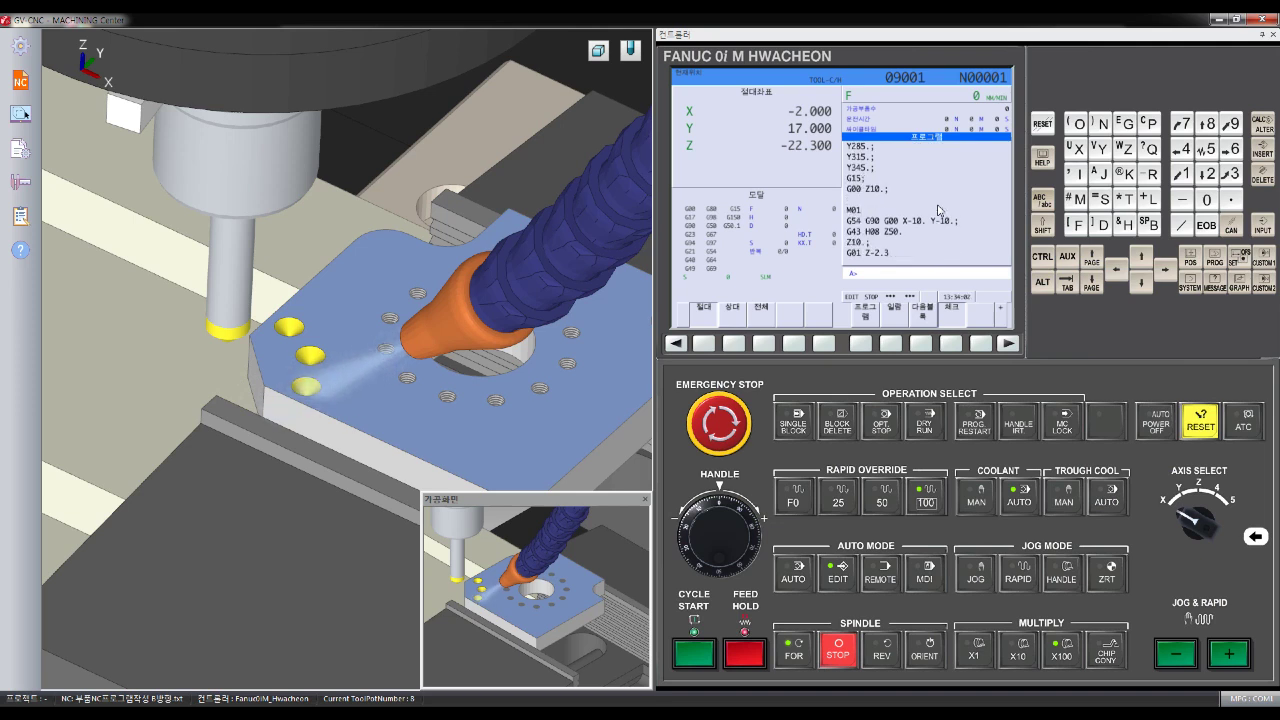
pyautogui.write('G52 X0. Y0.;')
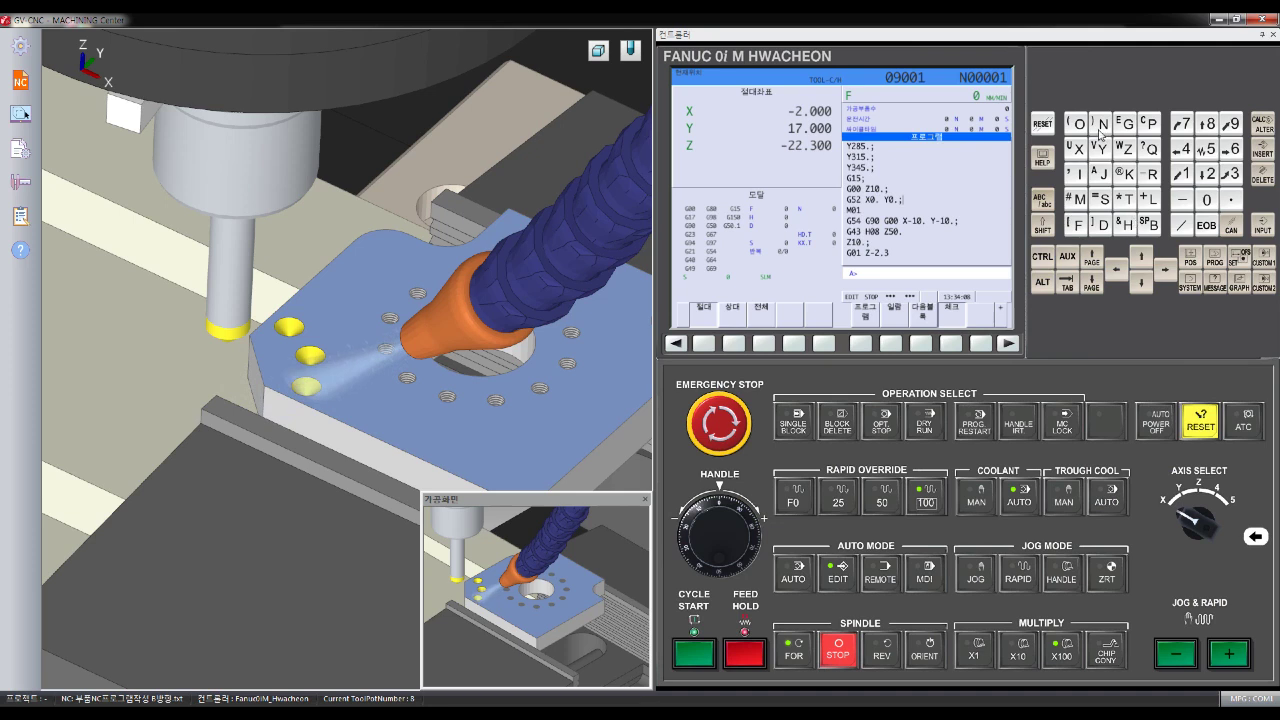
pyautogui.click(1043, 125)
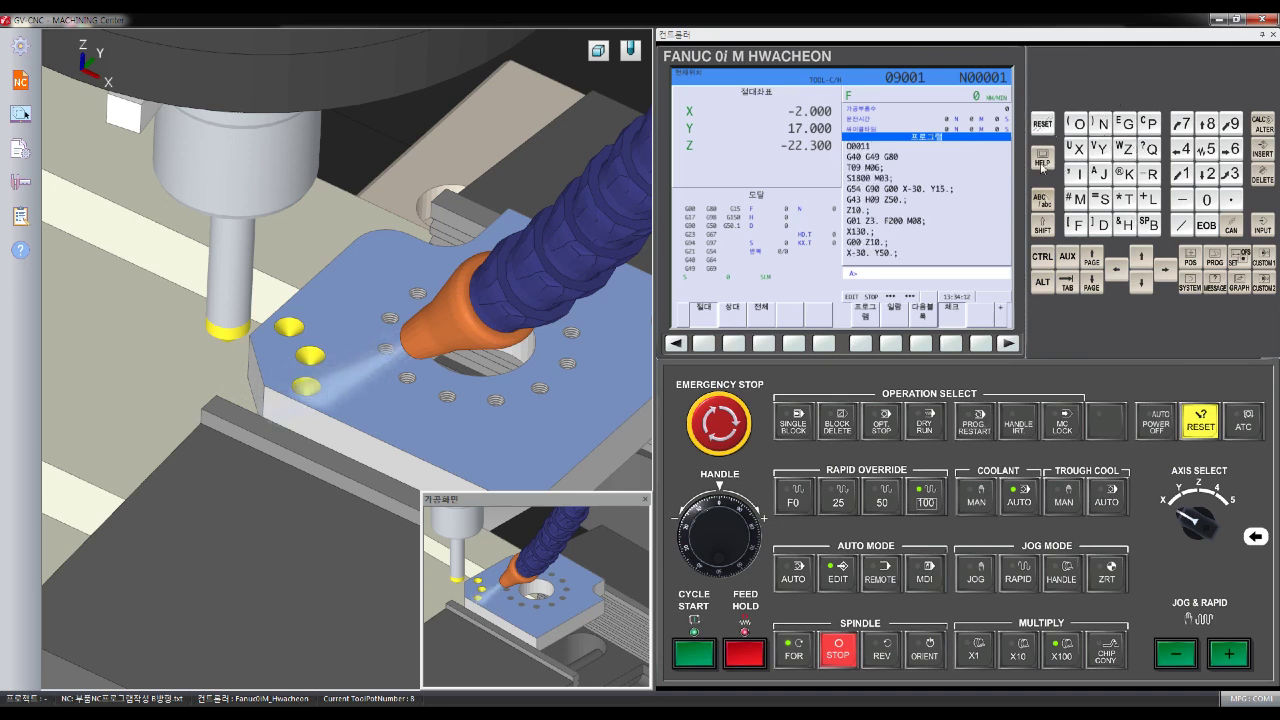
# Reload the workpiece file through 공작물 설정 and confirm with 확인 to place fresh stock
pyautogui.click(28, 52)
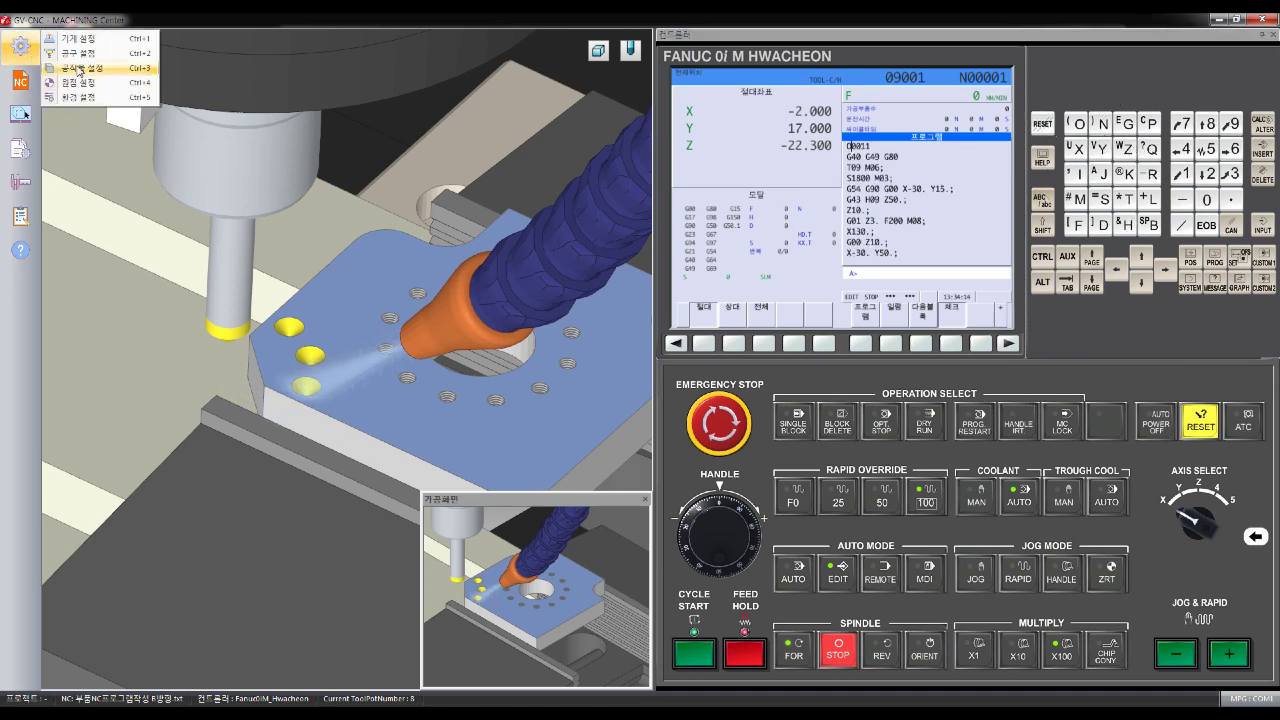
pyautogui.click(80, 68)
pyautogui.click(627, 556)
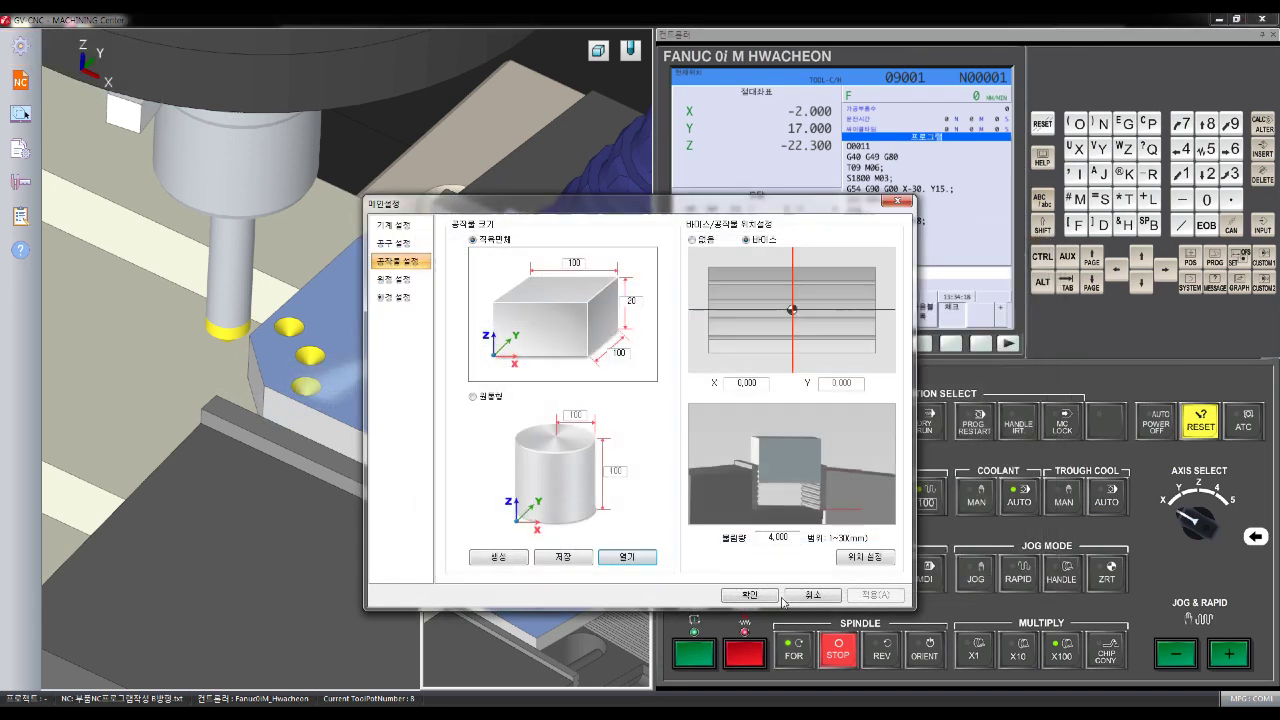
pyautogui.click(749, 594)
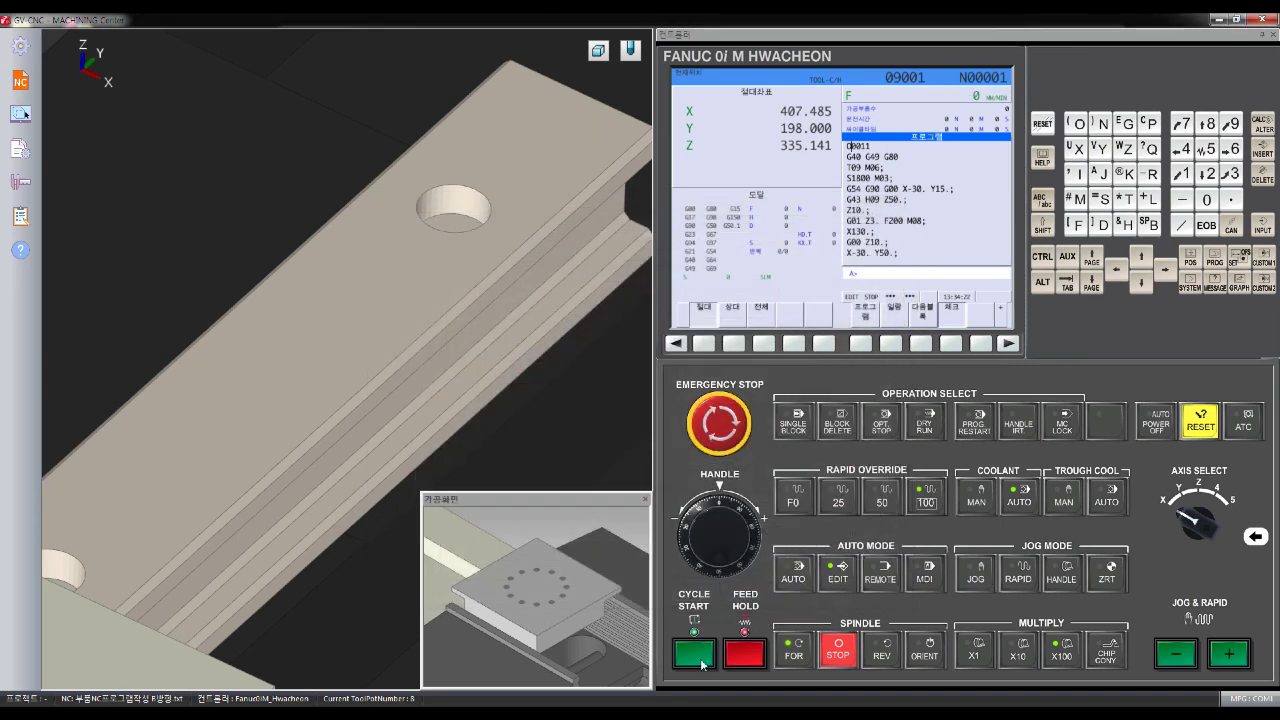
# Start the program in AUTO mode and switch the view to the ISO preset
pyautogui.click(800, 580)
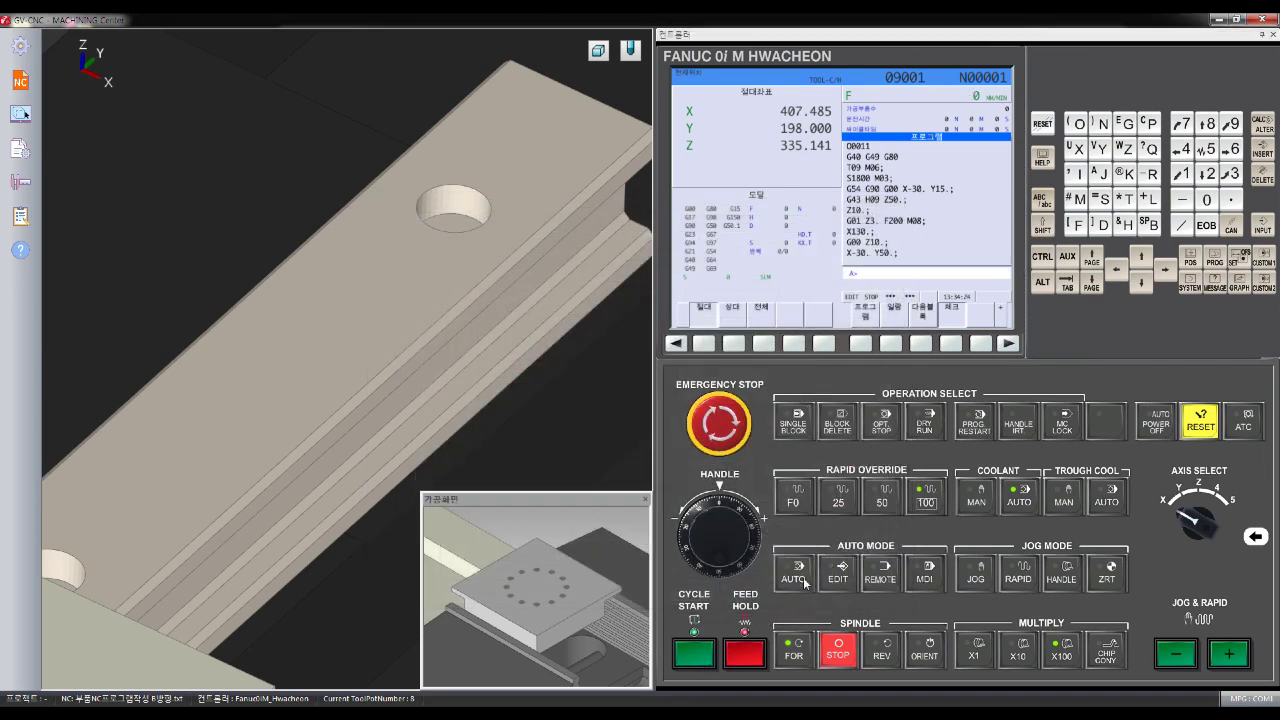
pyautogui.click(598, 51)
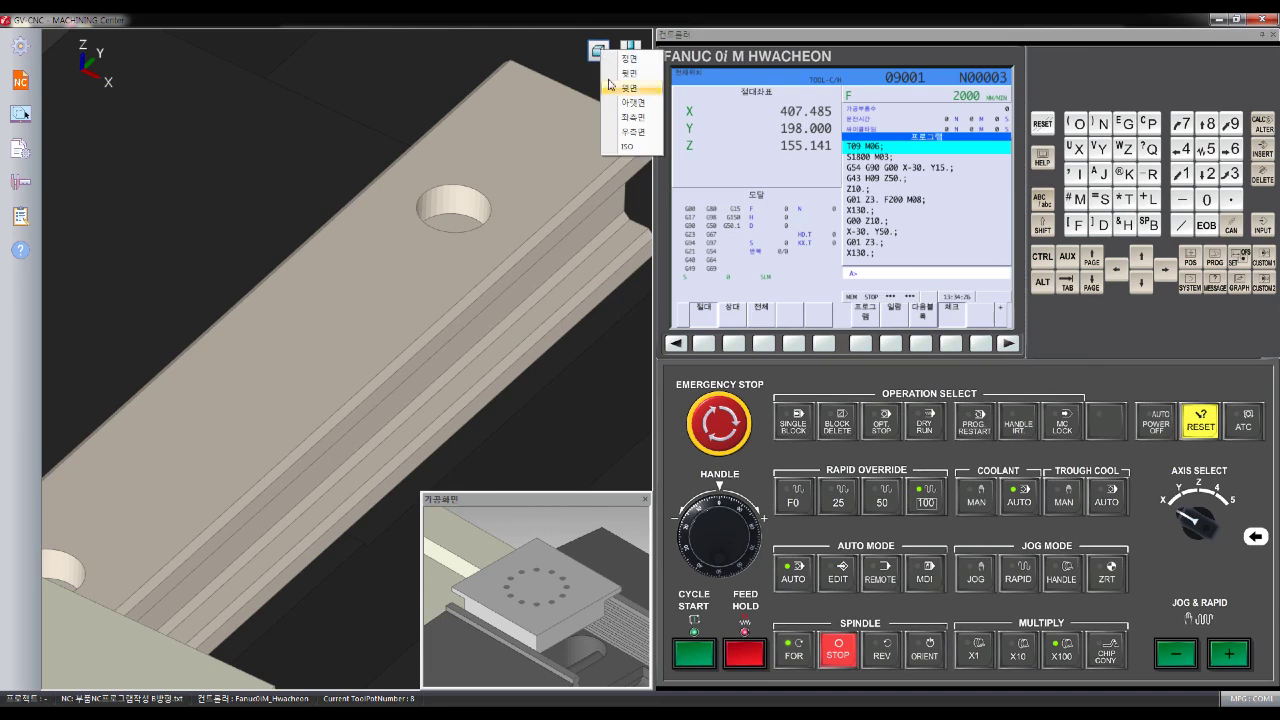
pyautogui.click(625, 146)
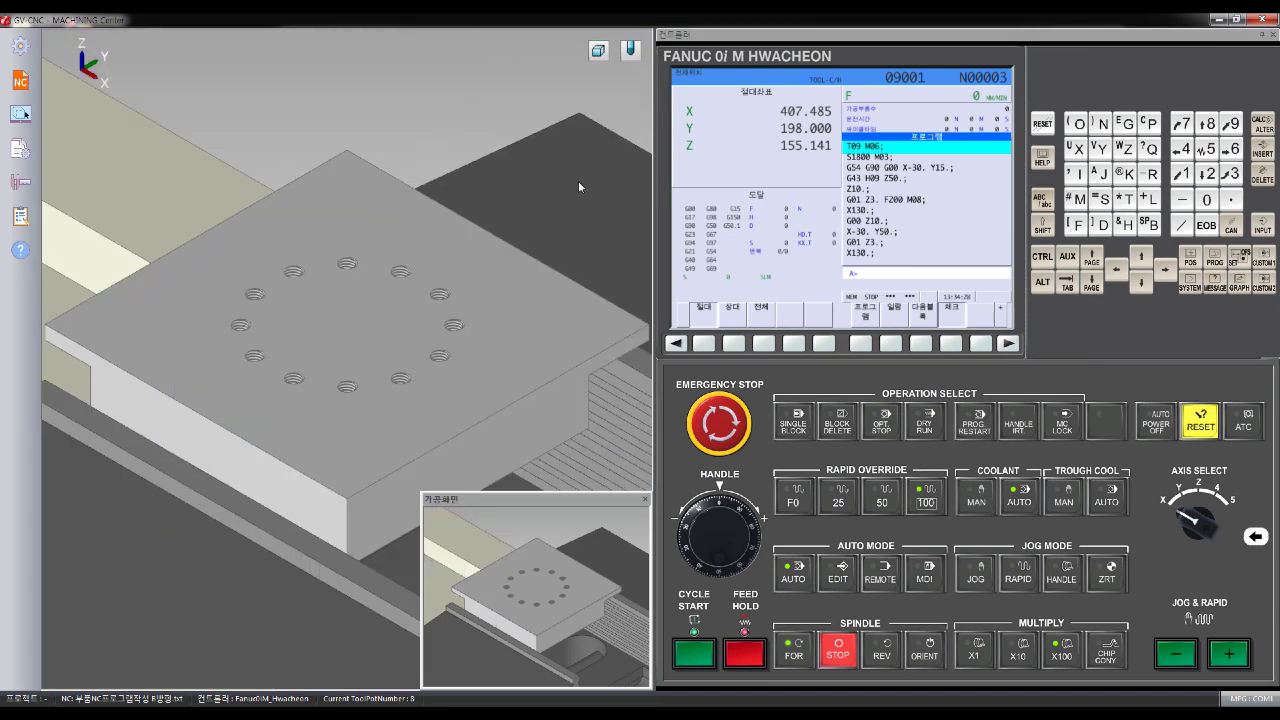
pyautogui.click(604, 53)
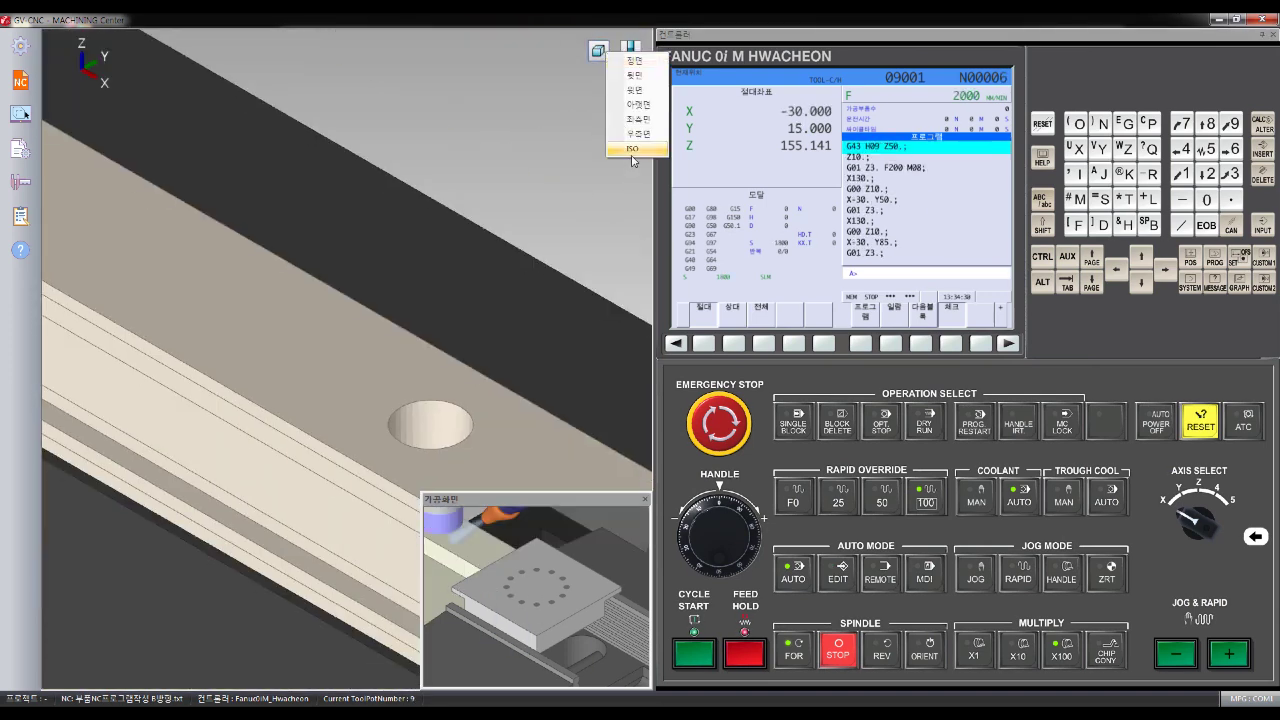
pyautogui.click(631, 156)
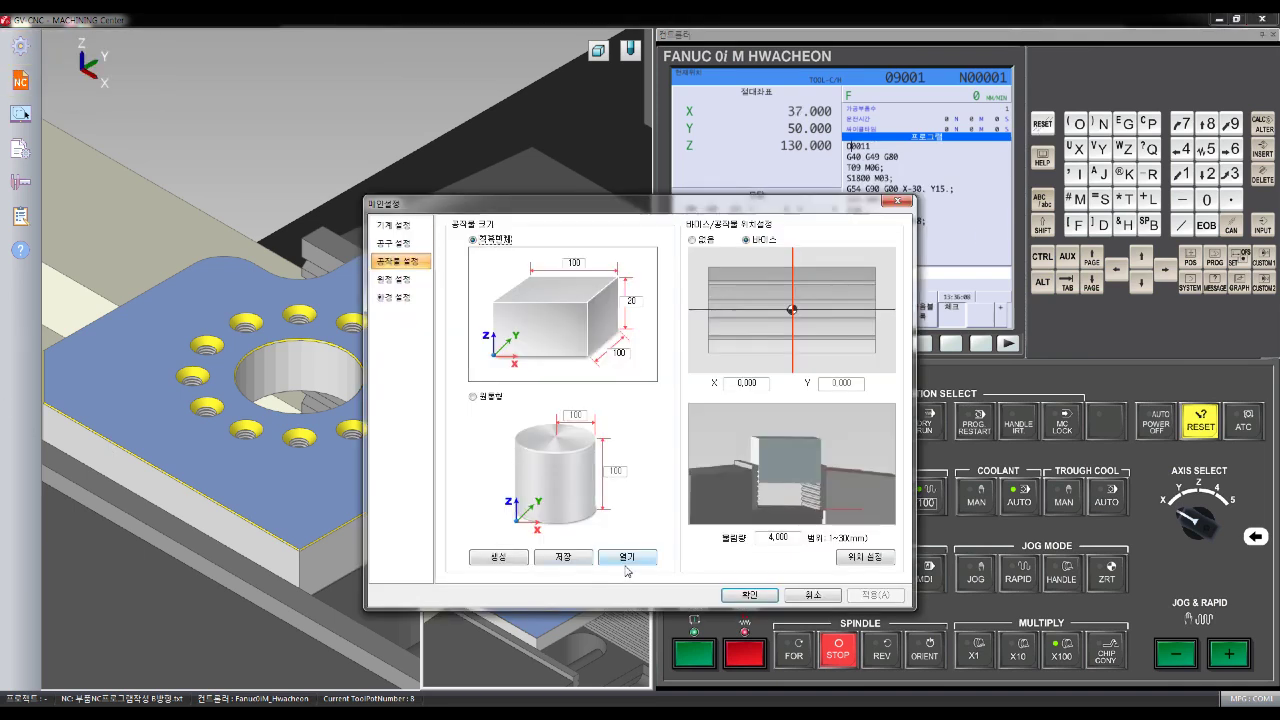
# Open the B편가공형상 STL file as the workpiece and confirm with 확인
pyautogui.click(625, 565)
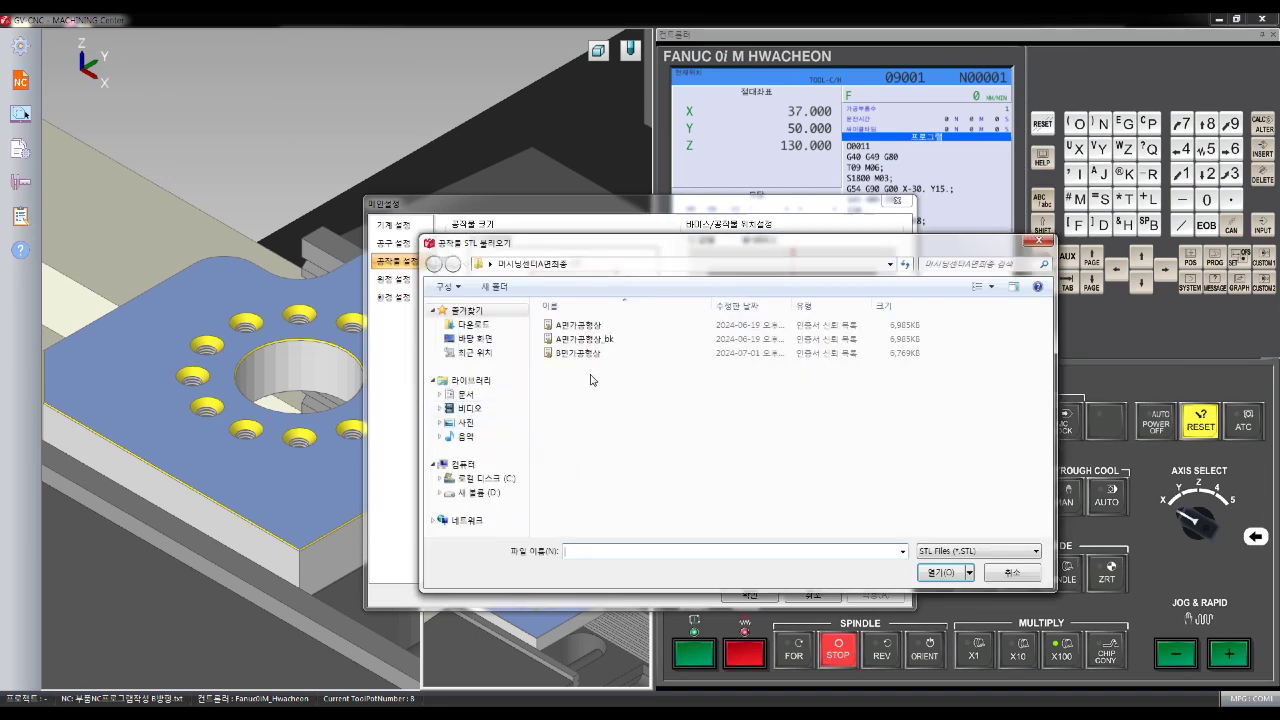
pyautogui.doubleClick(599, 354)
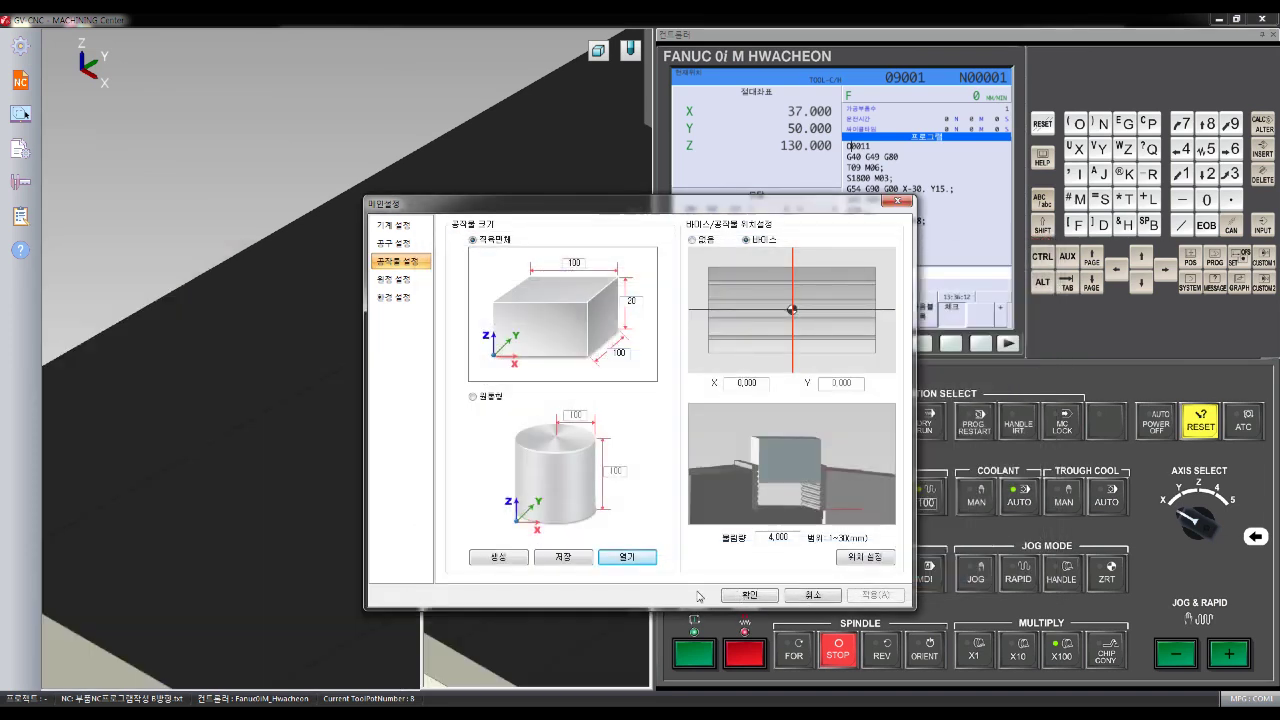
pyautogui.click(756, 593)
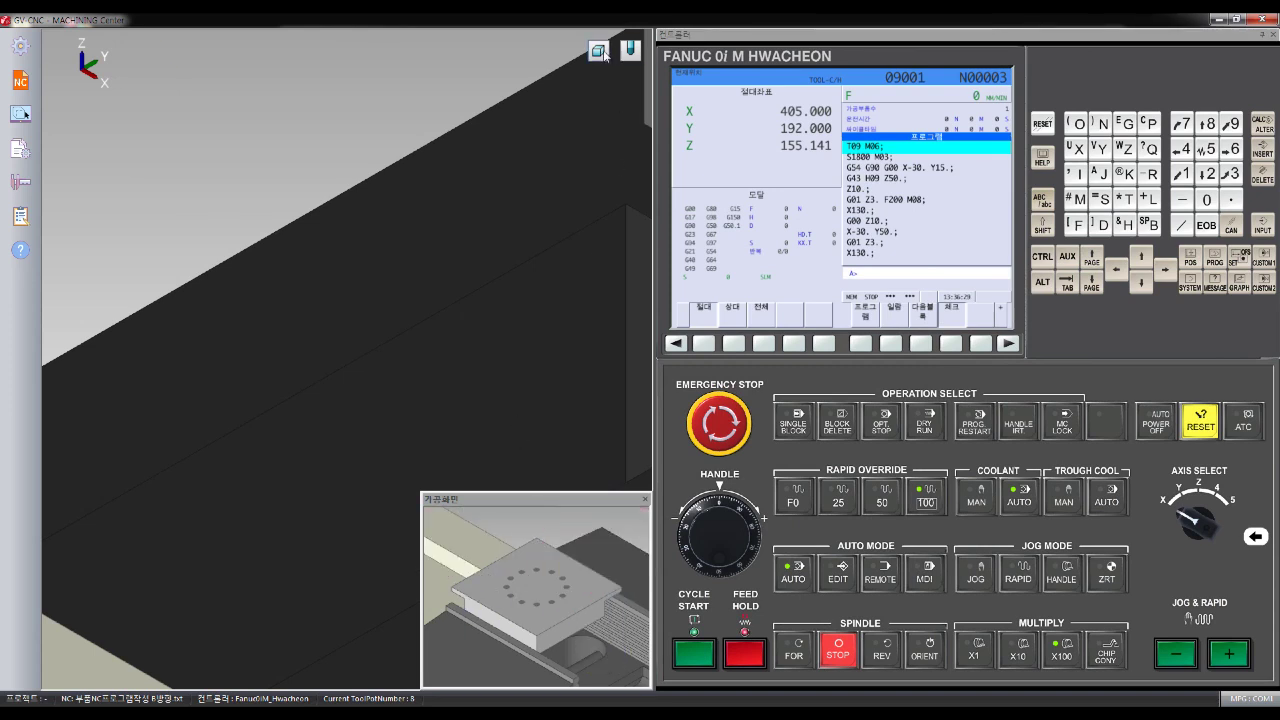
# Show the workpiece in the isometric close-up view and orbit around the machined plate
pyautogui.click(624, 143)
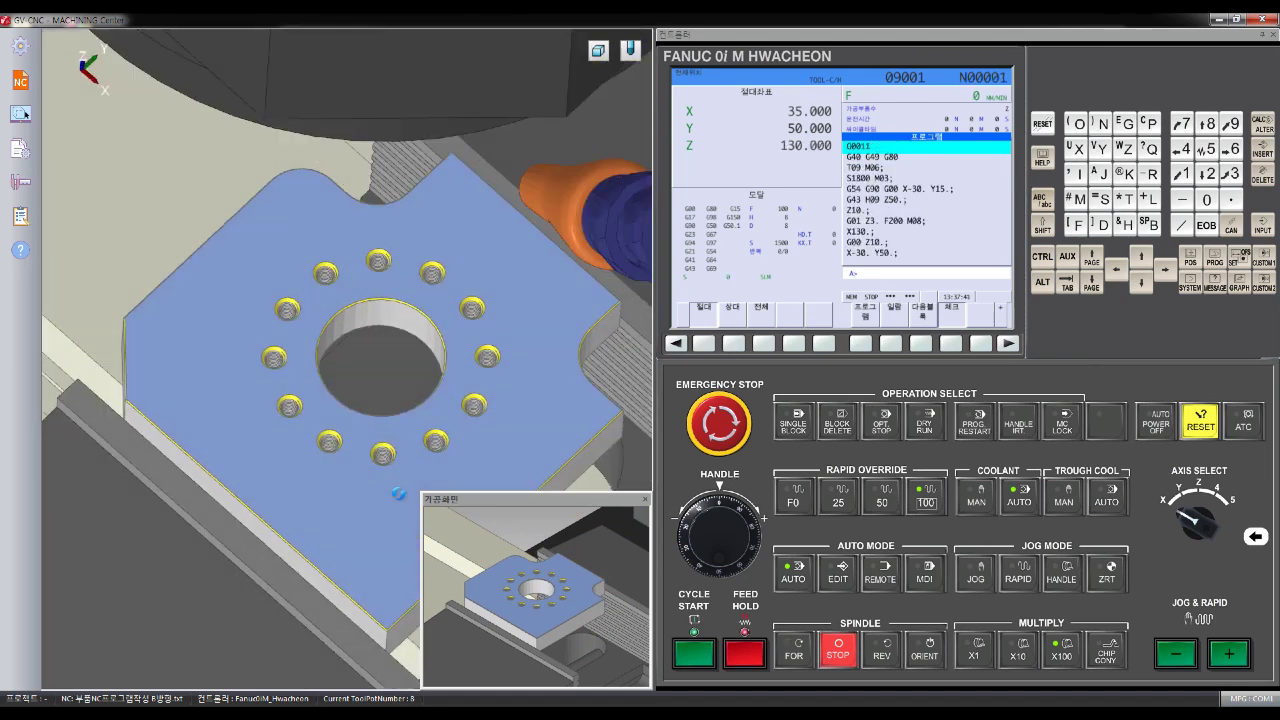
pyautogui.moveTo(349, 378)
pyautogui.mouseDown(button='middle')
pyautogui.moveTo(366, 263)
pyautogui.moveTo(409, 277)
pyautogui.moveTo(383, 314)
pyautogui.moveTo(70, 227)
pyautogui.mouseUp(button='middle')
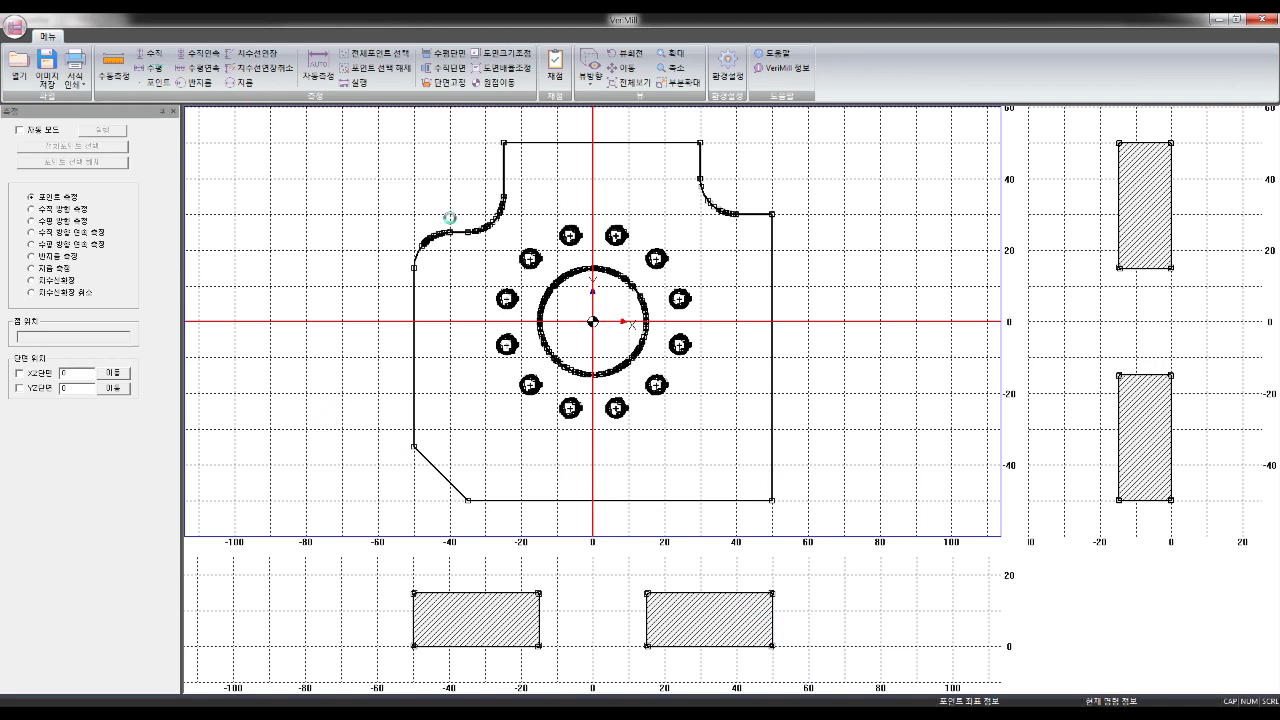
# Add a vertical 14.7 dimension along the right section's right edge in the lower view
pyautogui.click(152, 52)
pyautogui.click(776, 593)
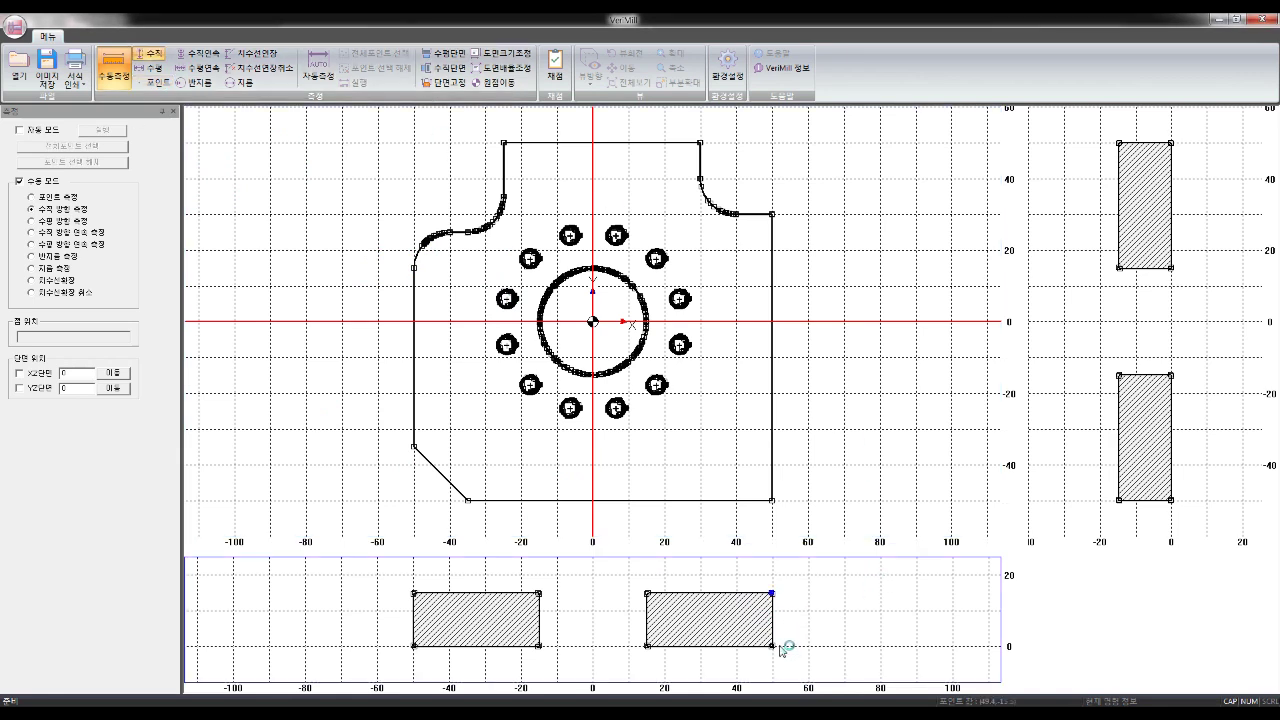
pyautogui.click(811, 615)
pyautogui.click(816, 620)
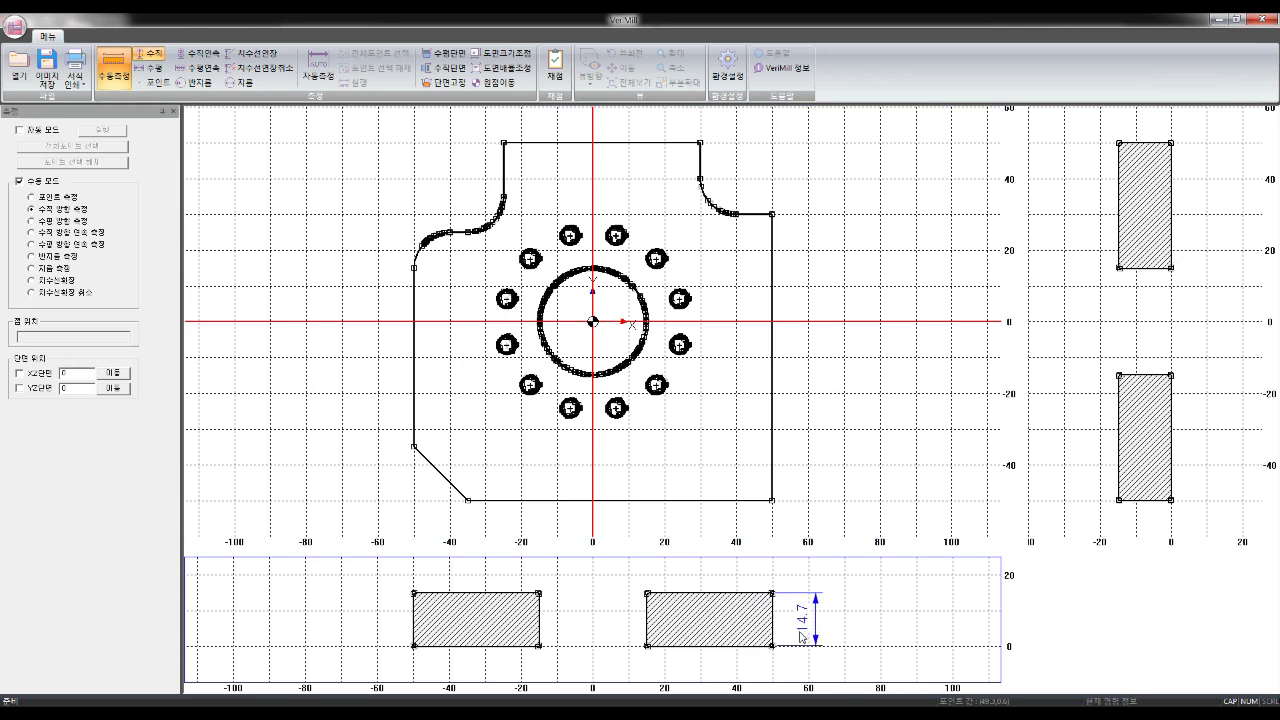
# Zoom in on the hatched sections and switch measuring to horizontal distances
pyautogui.scroll(1, 797, 632)
pyautogui.scroll(1, 800, 632)
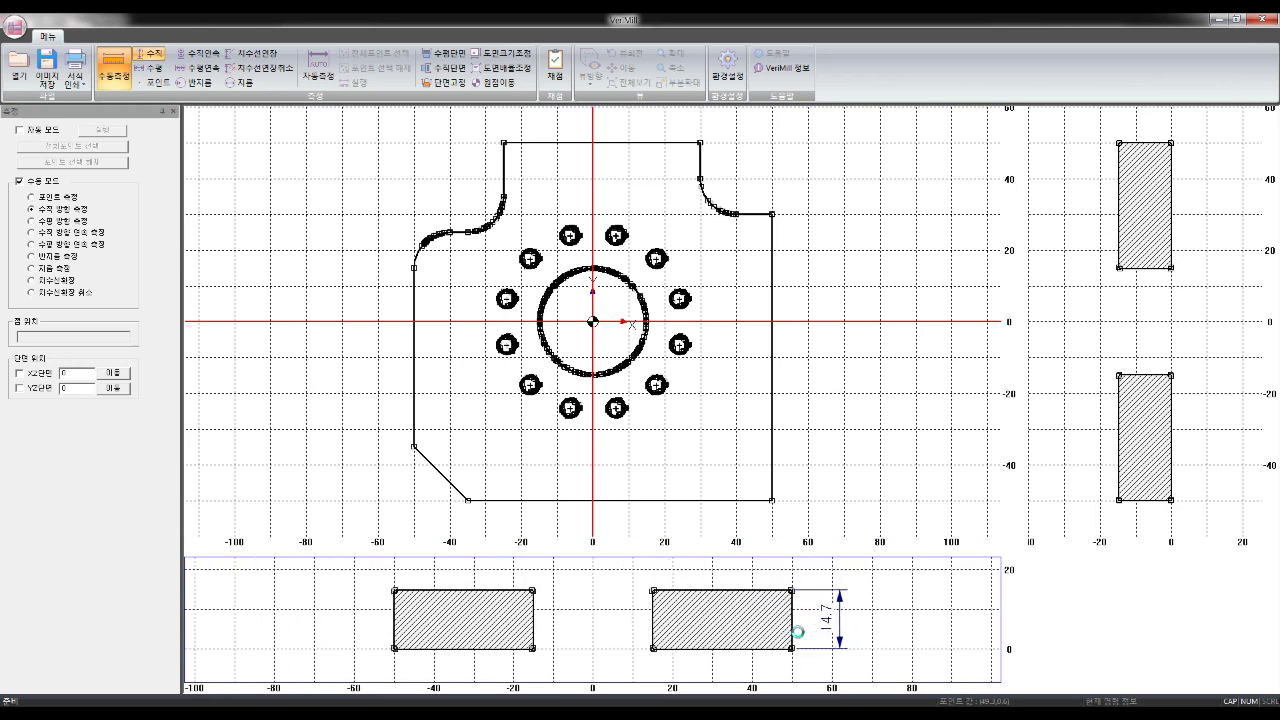
pyautogui.scroll(1, 829, 638)
pyautogui.scroll(1, 829, 638)
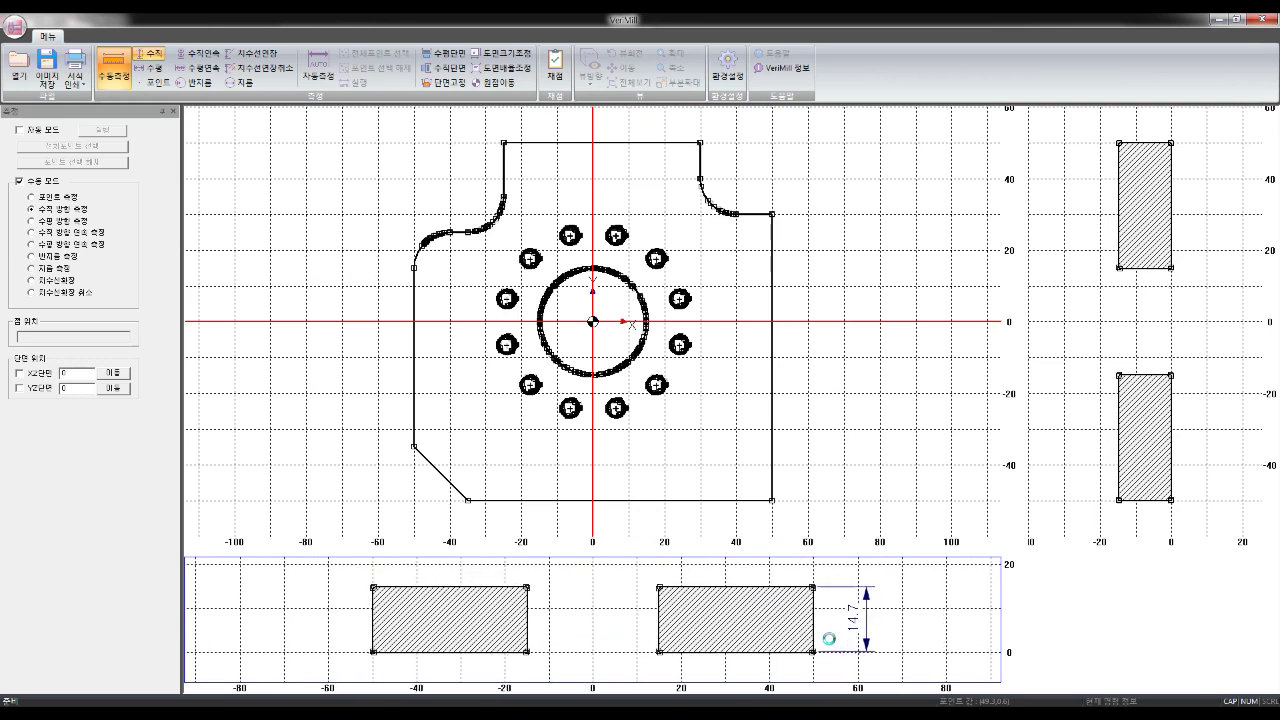
pyautogui.scroll(1, 829, 638)
pyautogui.scroll(1, 829, 638)
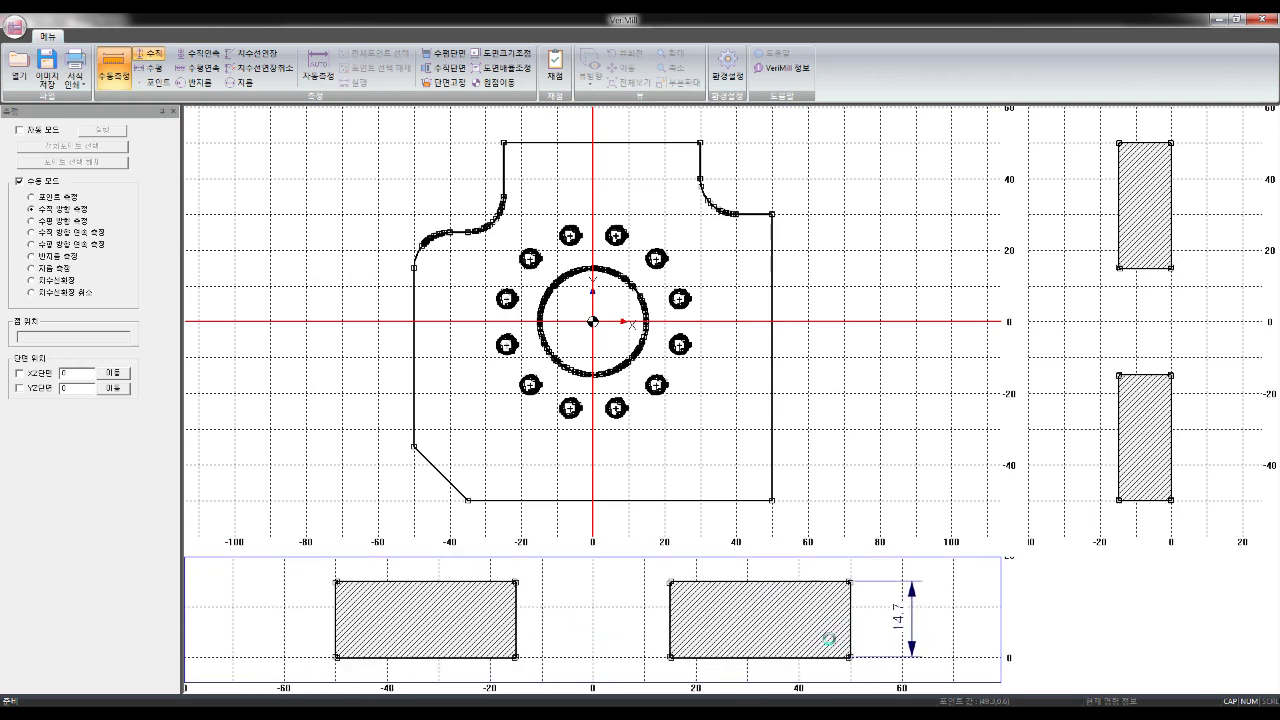
pyautogui.scroll(1, 829, 638)
pyautogui.scroll(1, 829, 638)
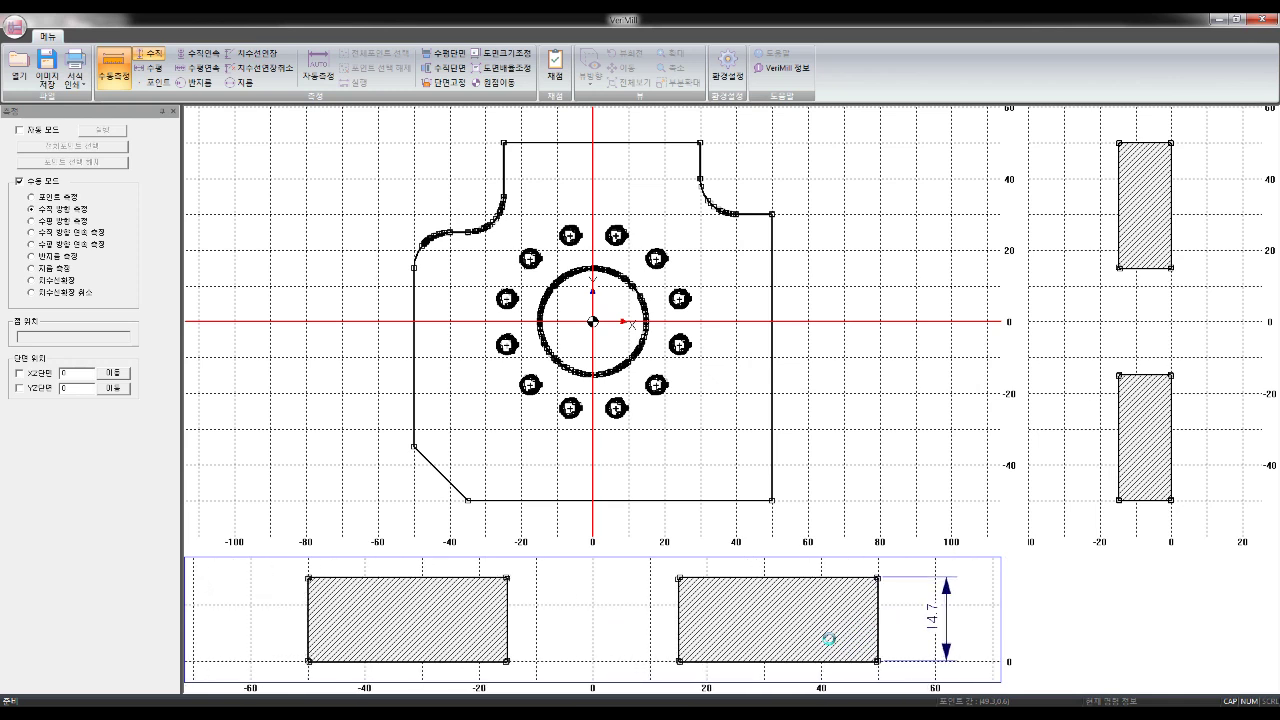
pyautogui.scroll(1, 829, 638)
pyautogui.scroll(1, 829, 638)
pyautogui.scroll(1, 829, 638)
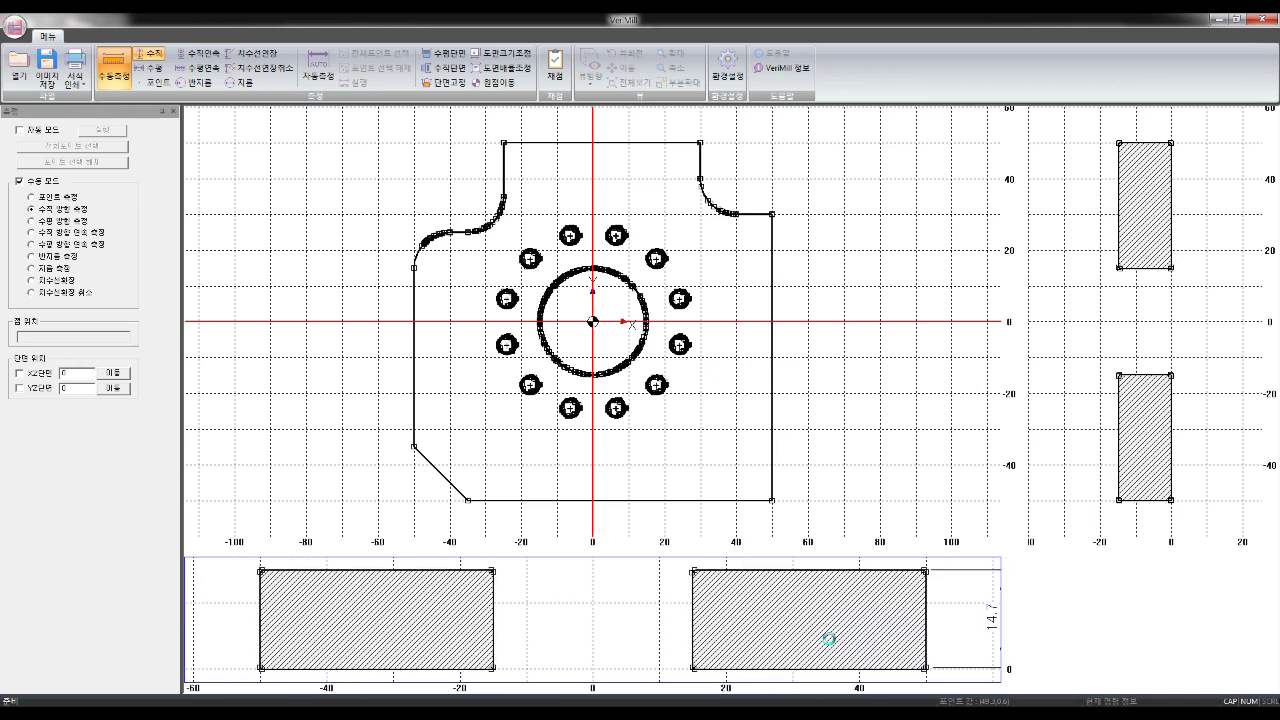
pyautogui.scroll(1, 829, 638)
pyautogui.scroll(1, 829, 638)
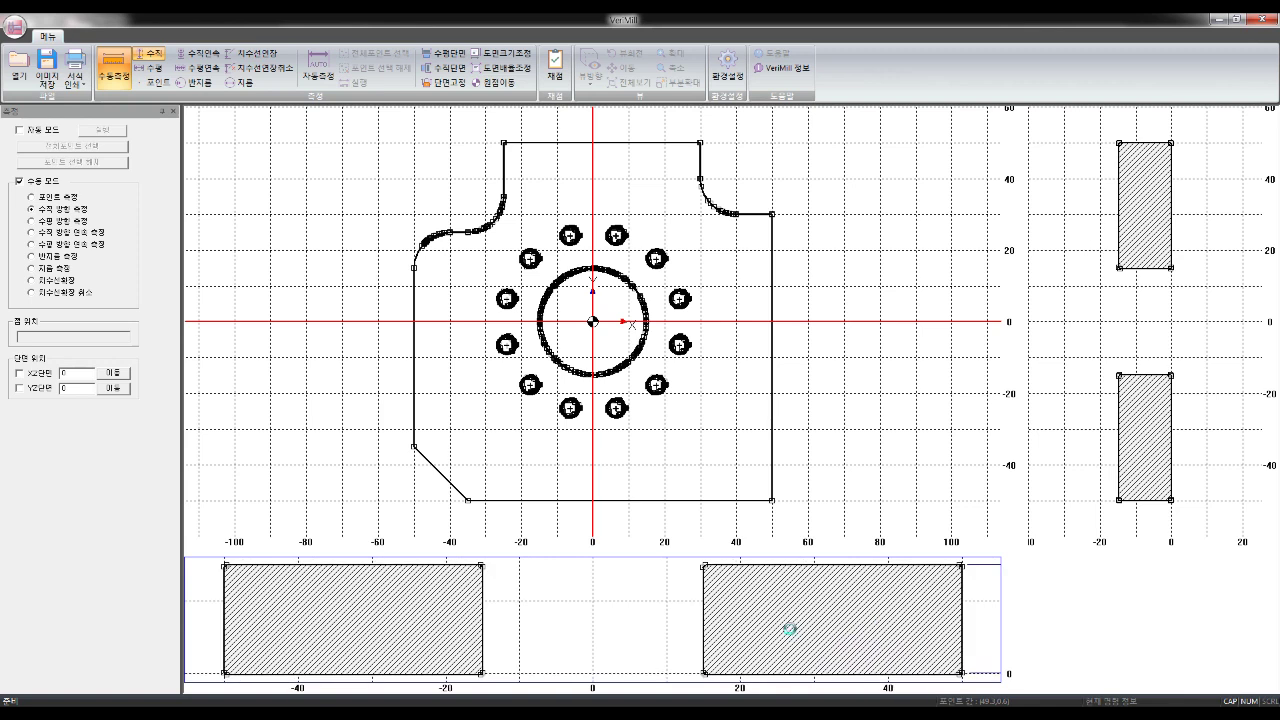
pyautogui.scroll(1, 795, 633)
pyautogui.click(152, 68)
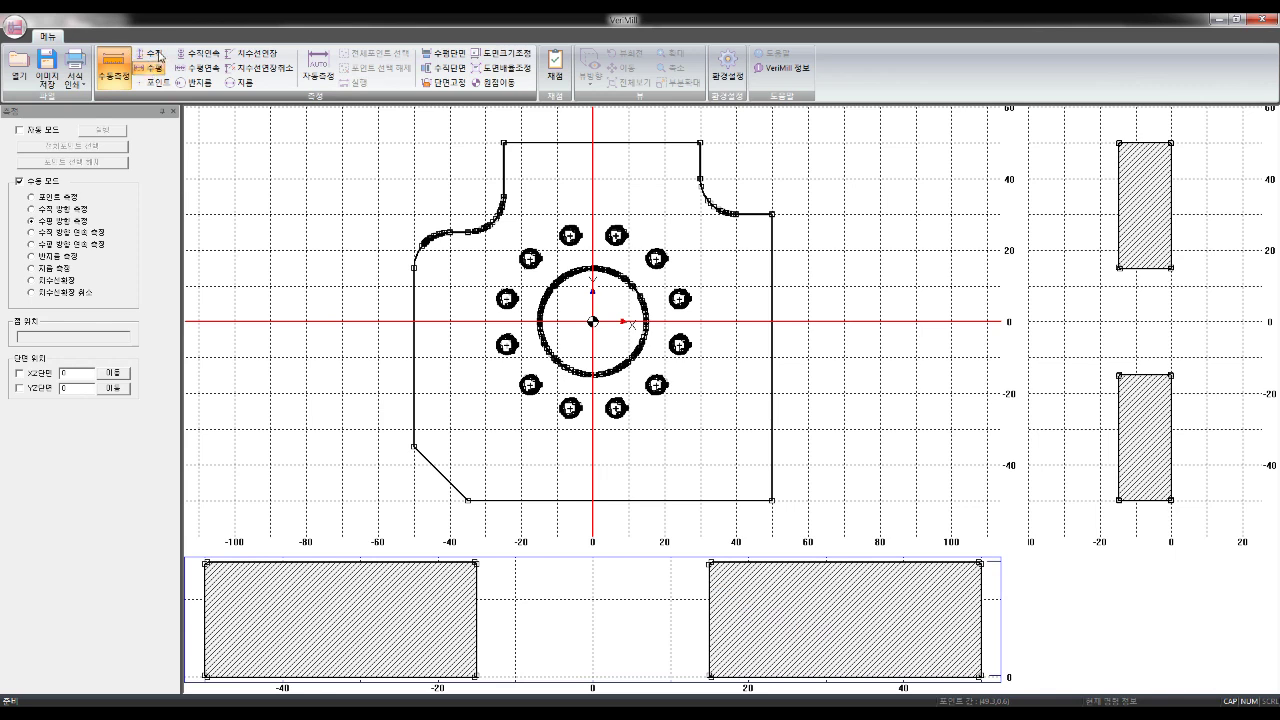
# Add a vertical 14.6 thickness dimension on the right section's left edge
pyautogui.click(155, 60)
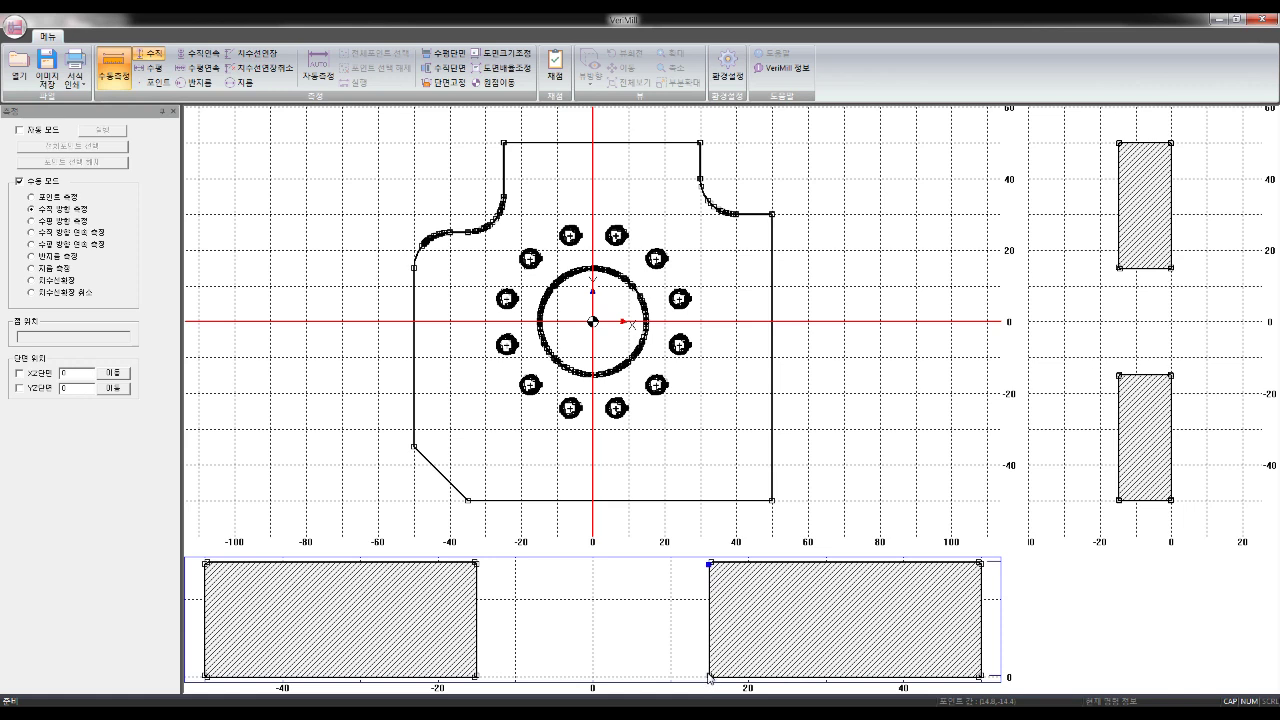
pyautogui.click(709, 677)
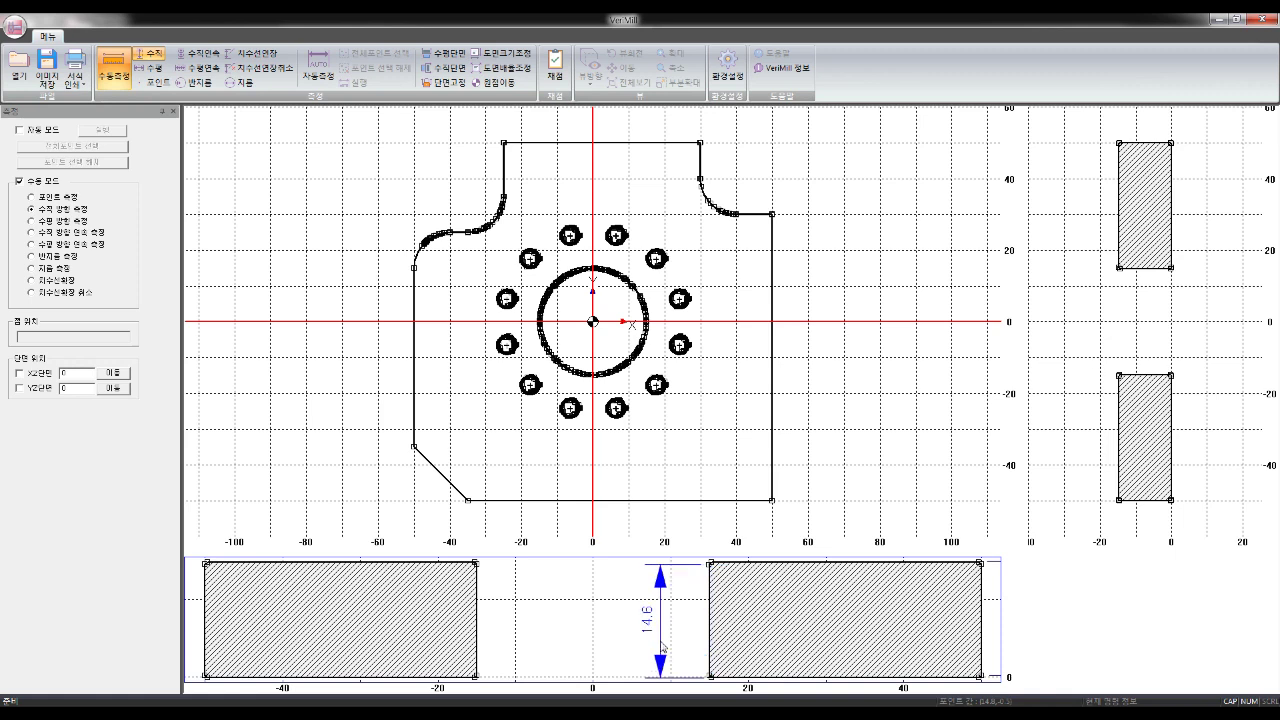
pyautogui.click(661, 646)
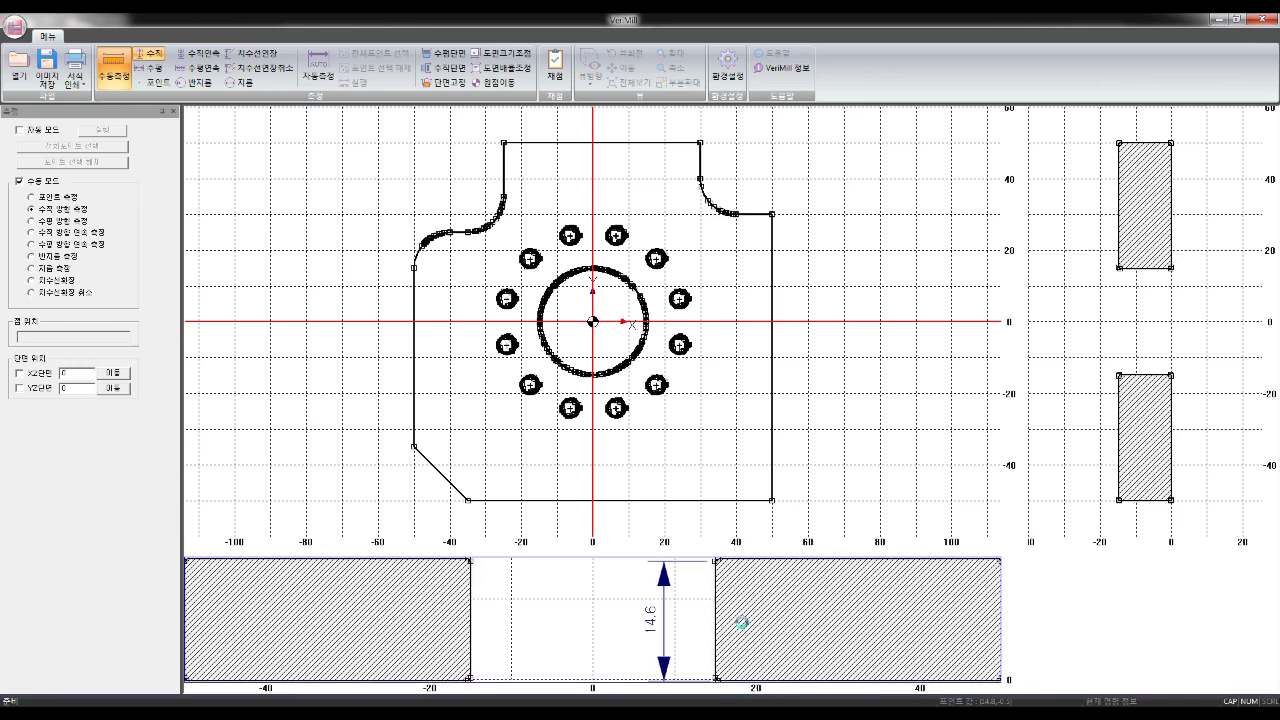
# Add a vertical 14.7 thickness dimension on the left section's left edge
pyautogui.click(147, 68)
pyautogui.click(153, 56)
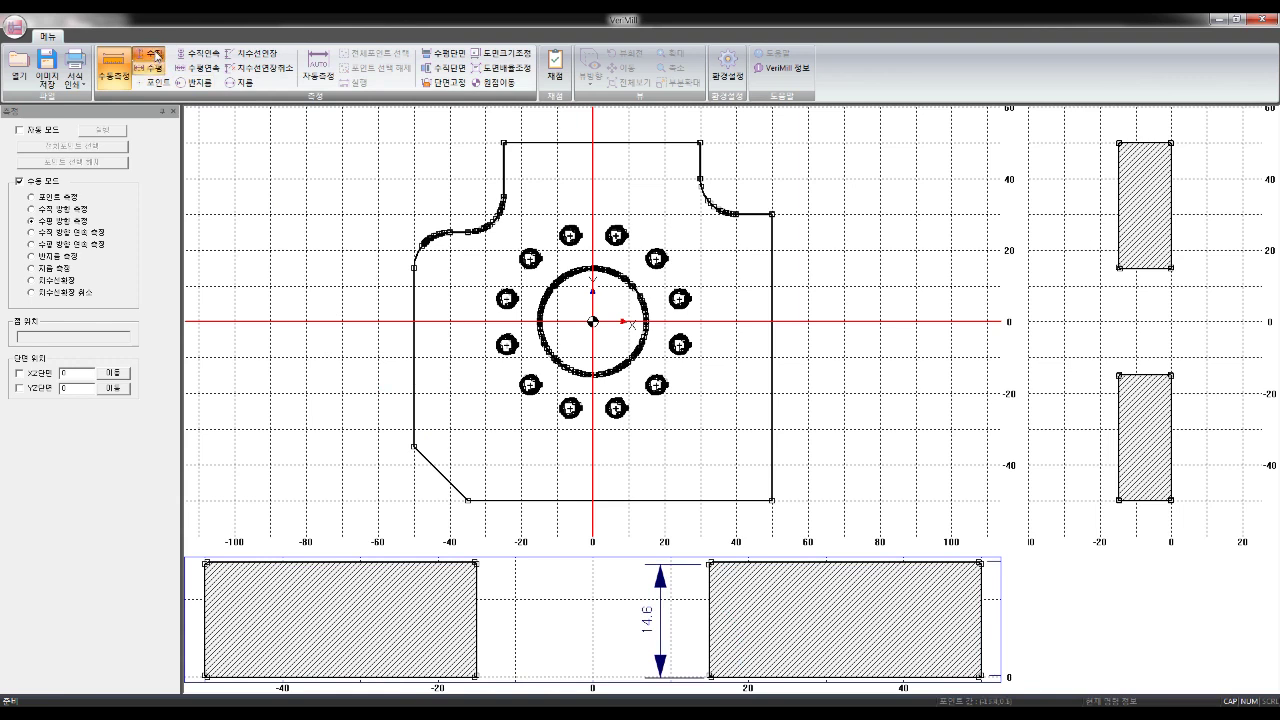
pyautogui.click(206, 565)
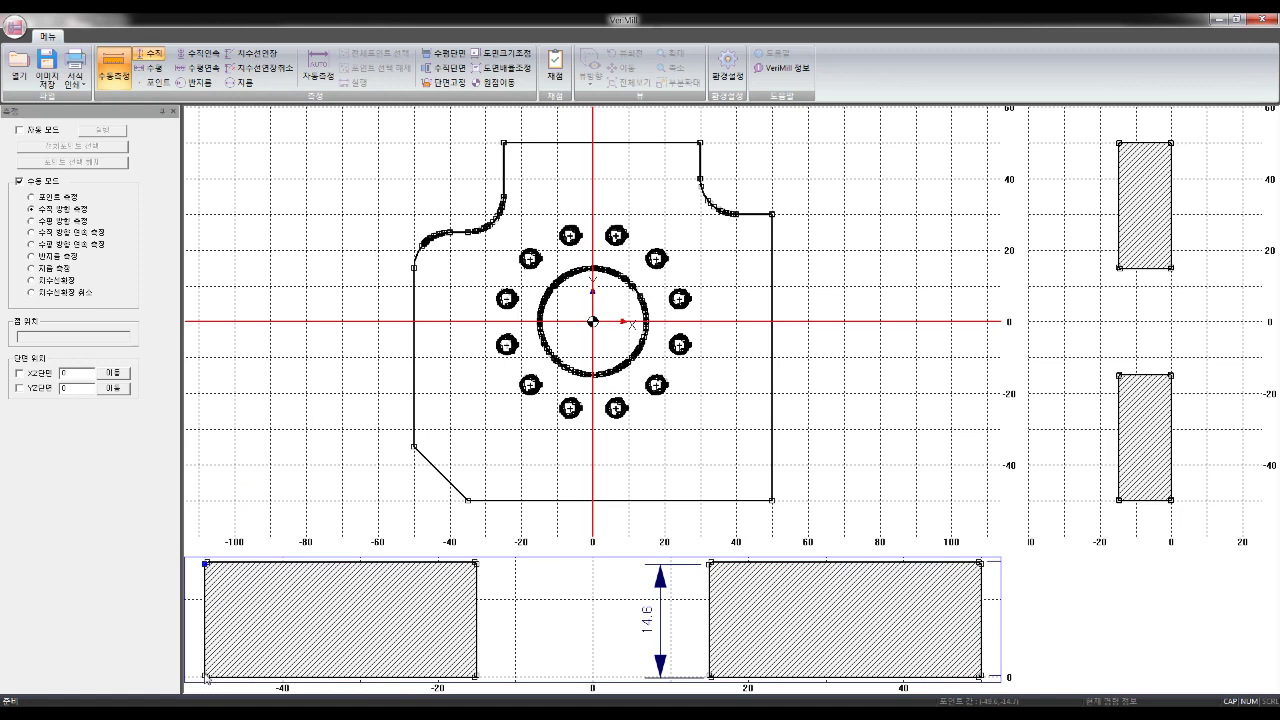
pyautogui.click(236, 664)
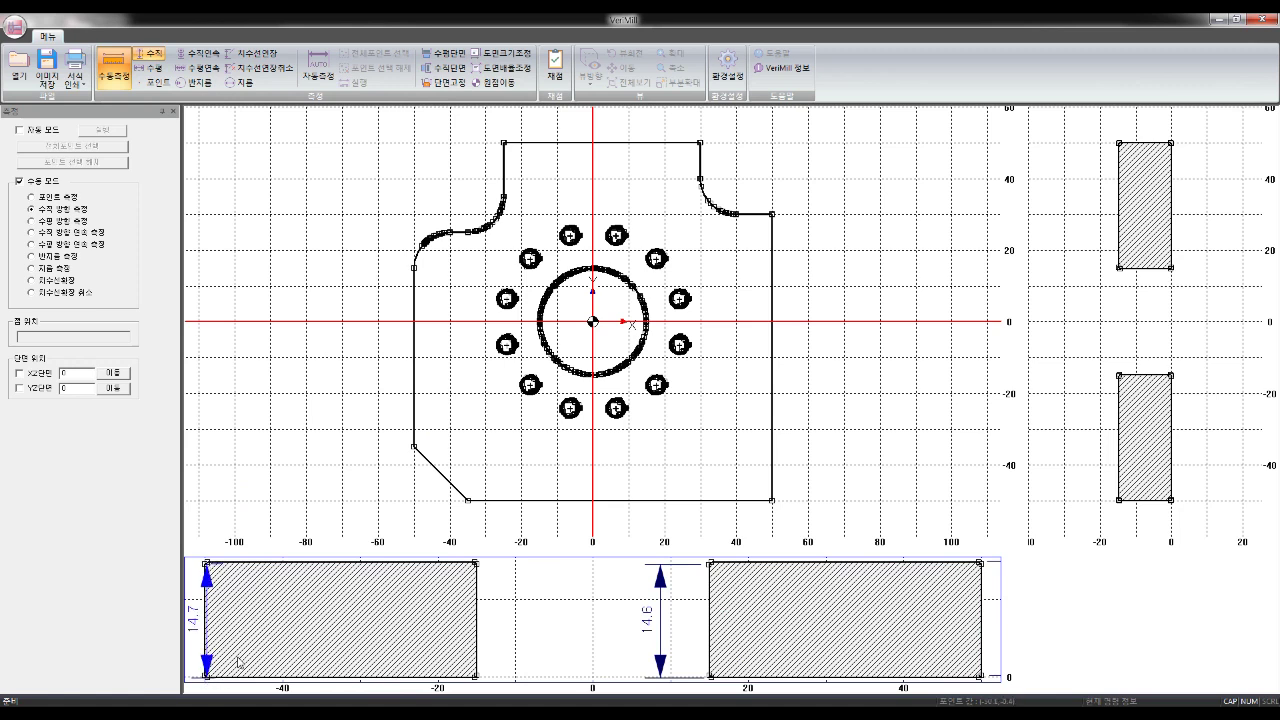
pyautogui.click(288, 634)
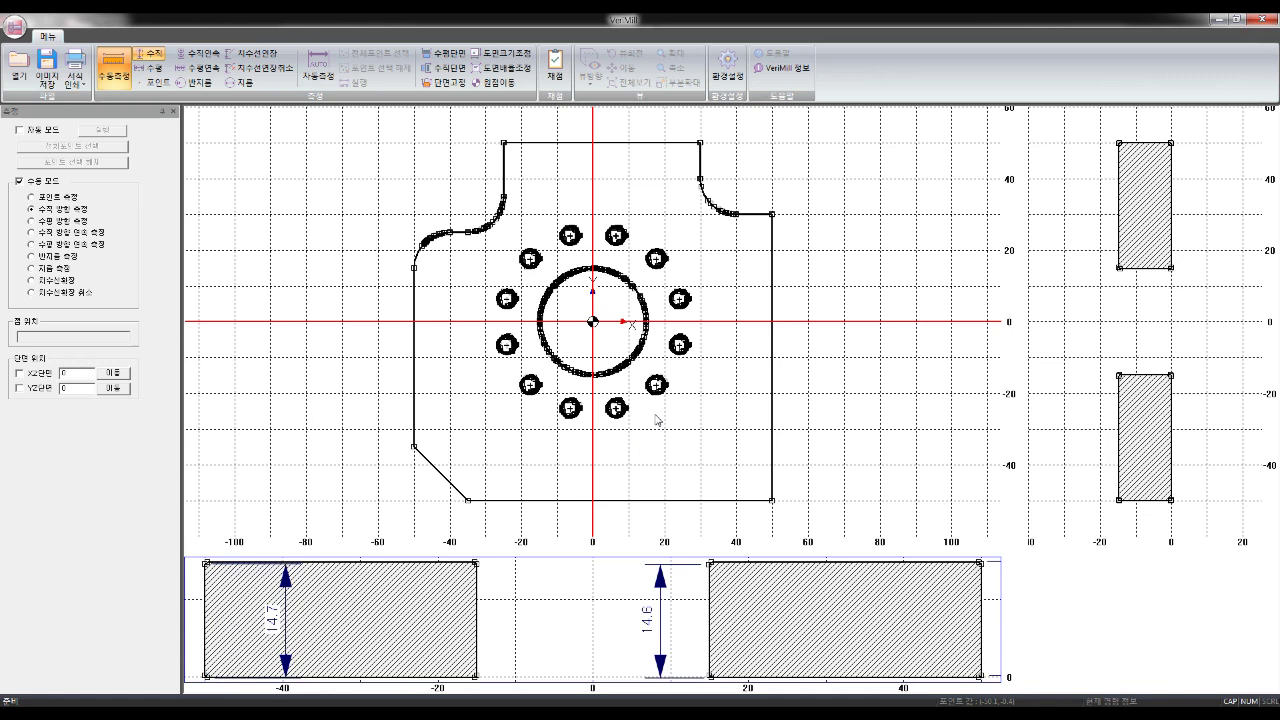
# Dimension the upper side-view section's bottom edge with a horizontal 14.7 width placed below it
pyautogui.click(152, 68)
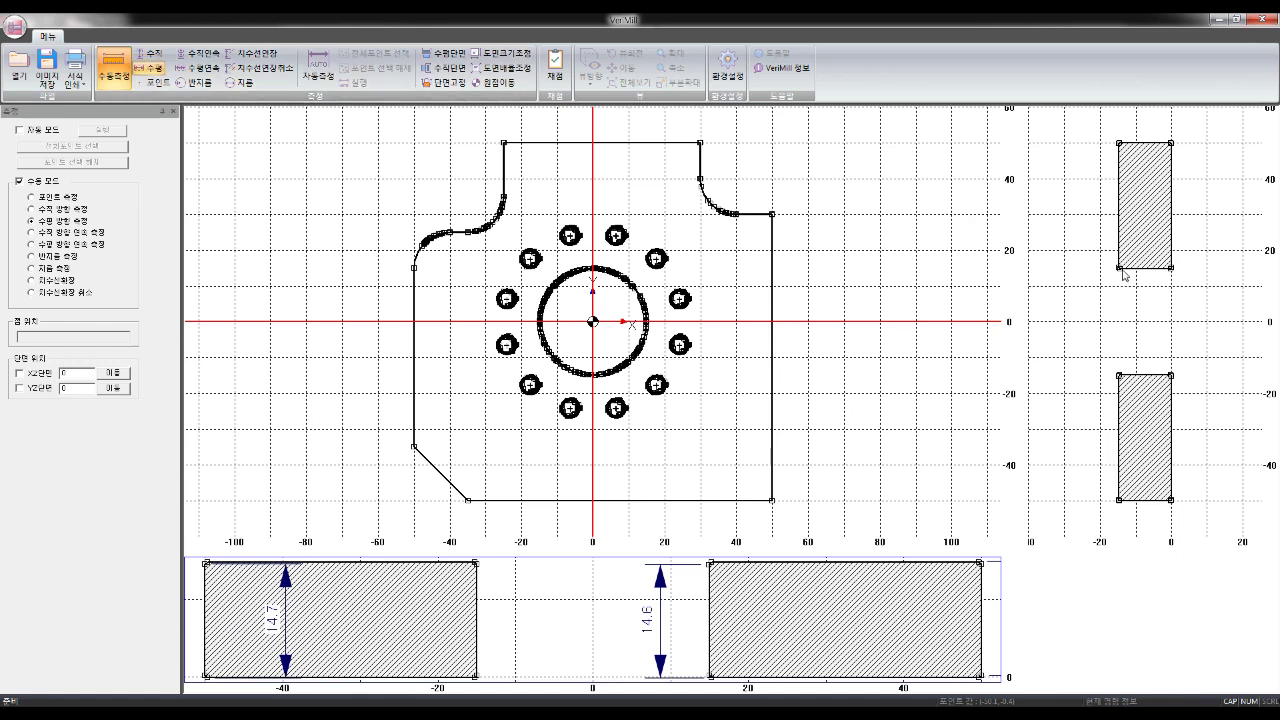
pyautogui.click(1172, 274)
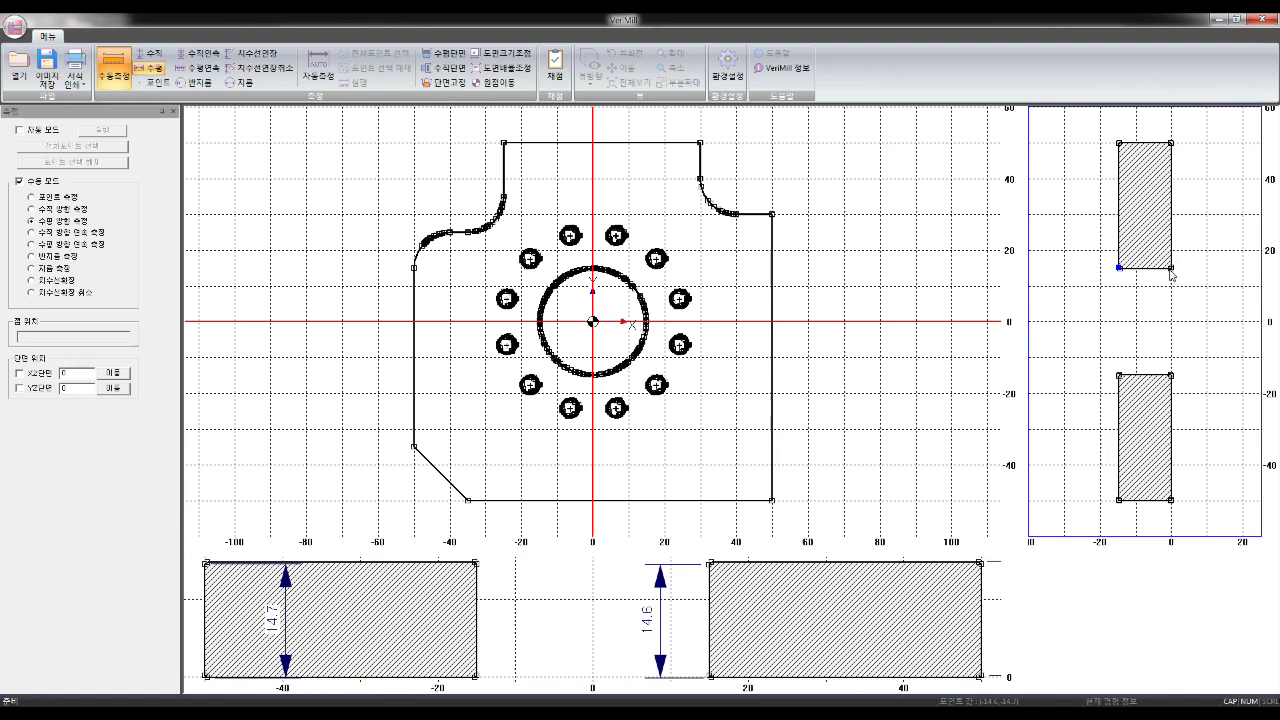
pyautogui.click(1170, 268)
pyautogui.click(1164, 296)
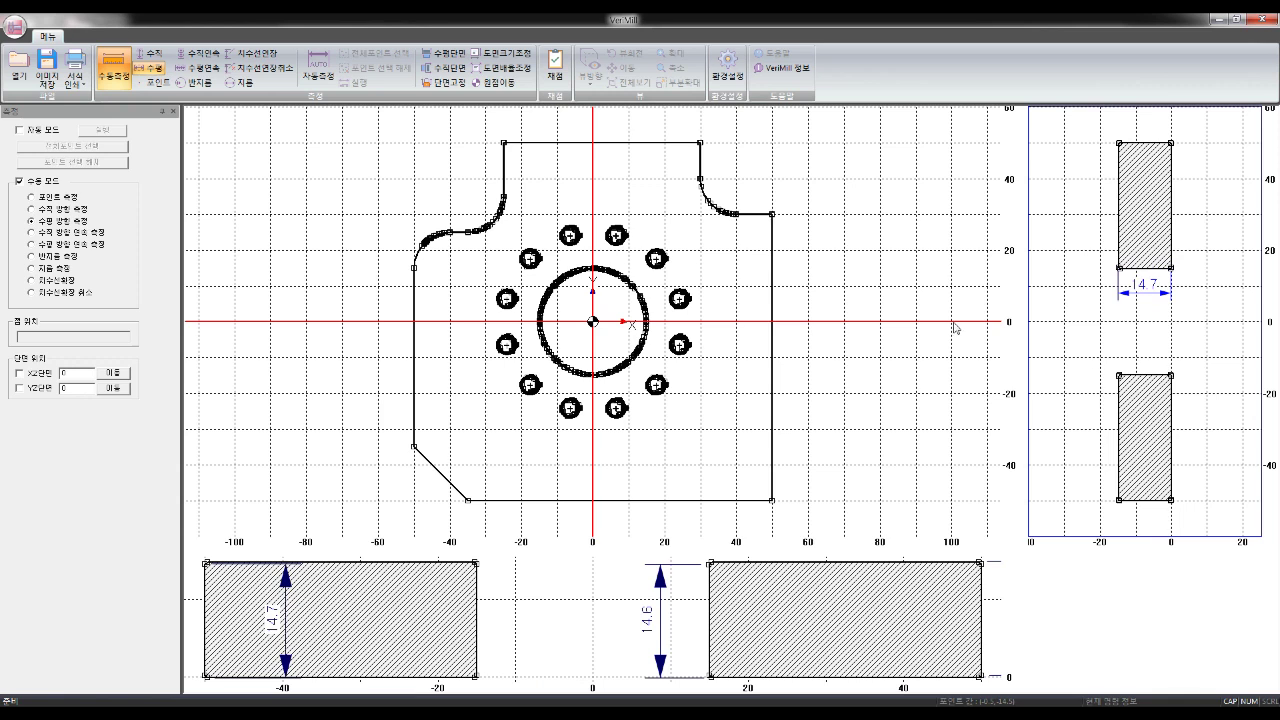